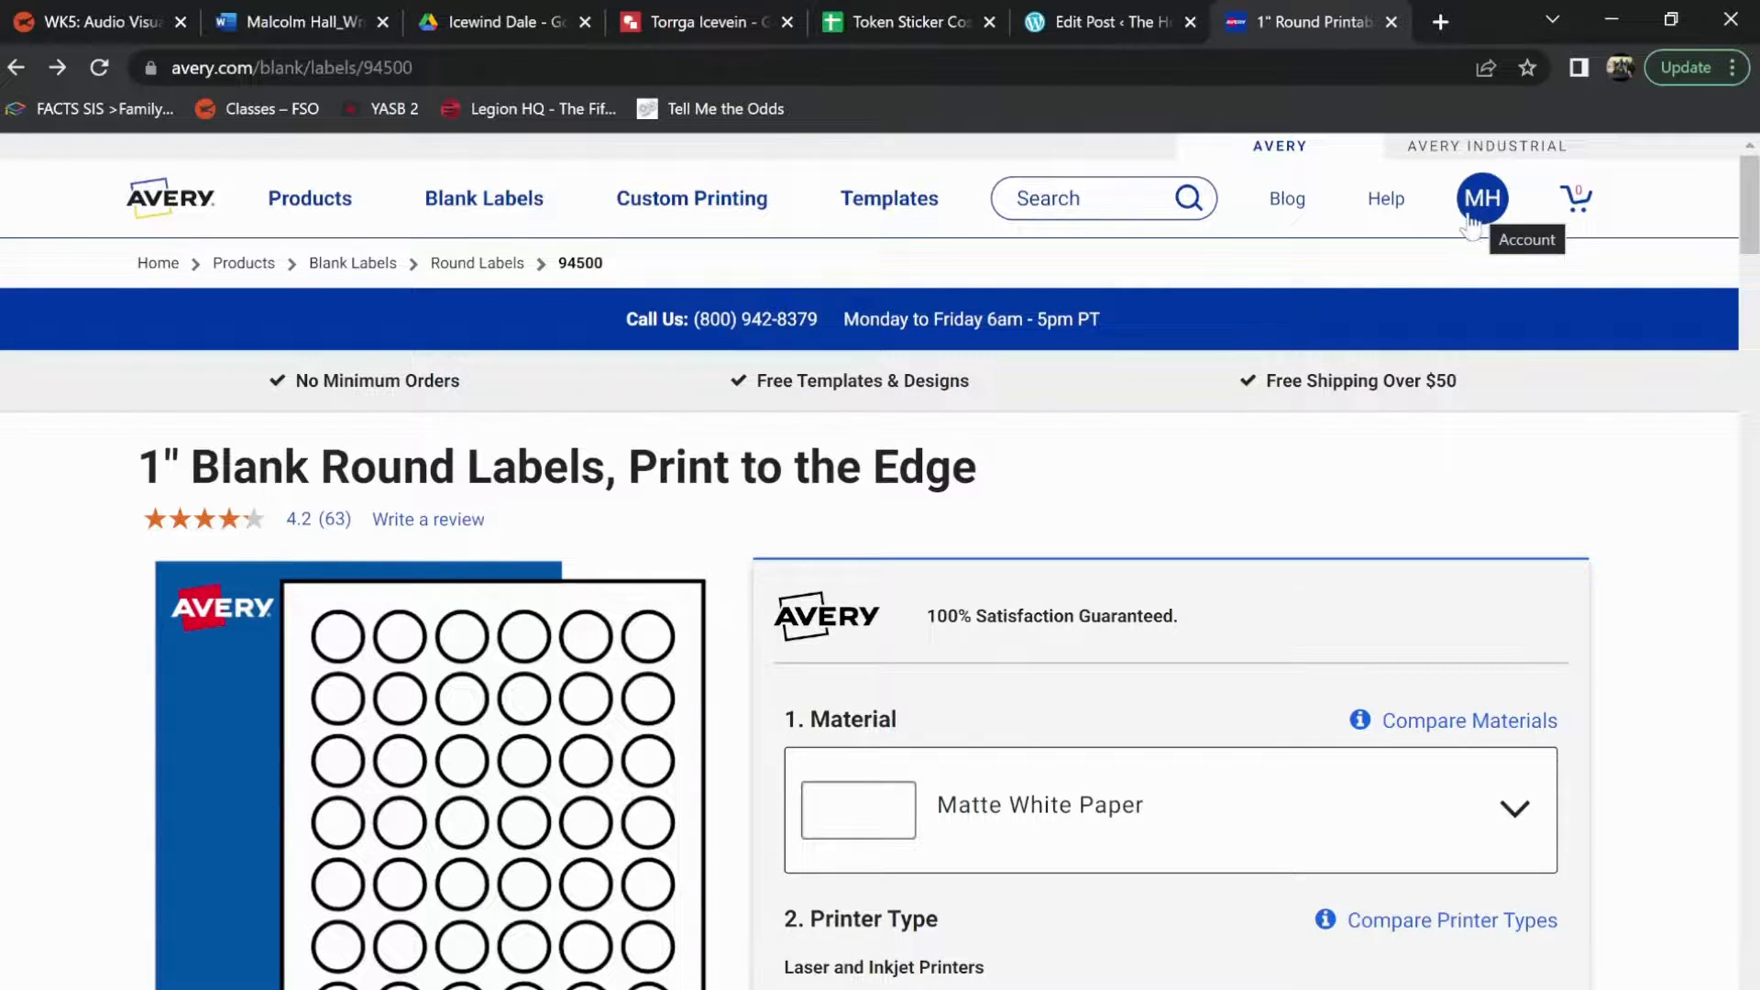
Start an online design for the 1" blank round labels (template 94500) and choose to upload a complete design
{"action": "mouse_move", "coordinate": [869, 209]}
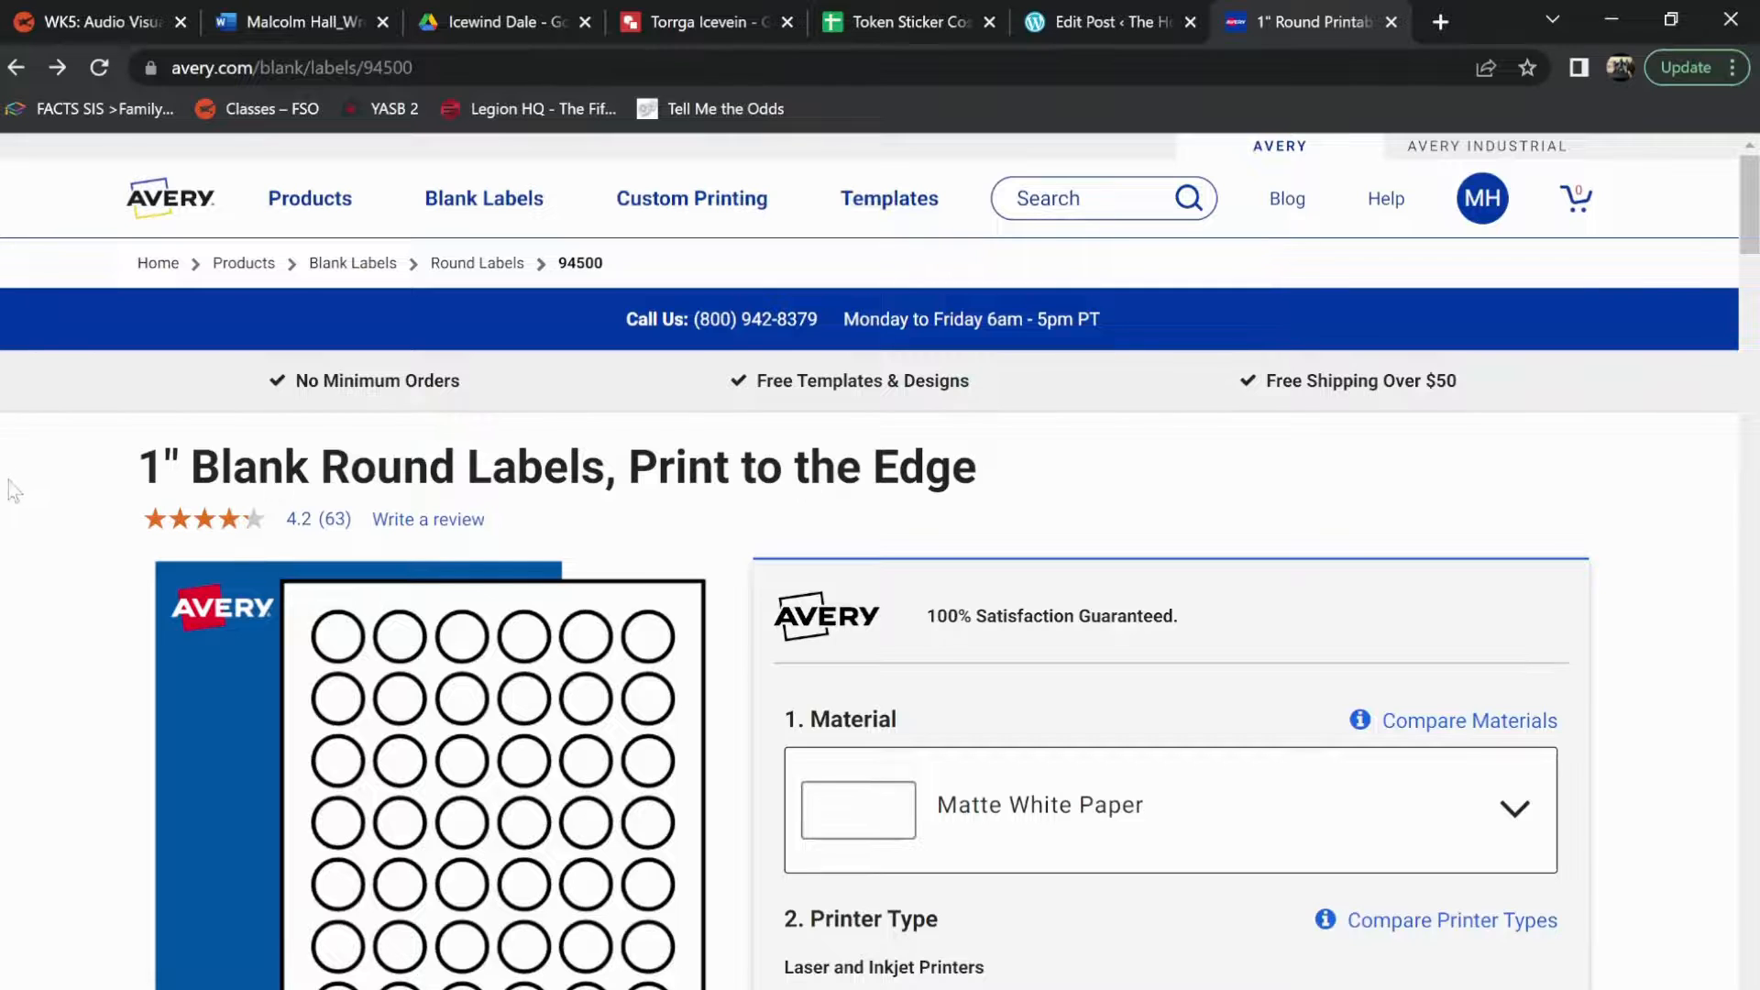
{"action": "mouse_move", "coordinate": [257, 527]}
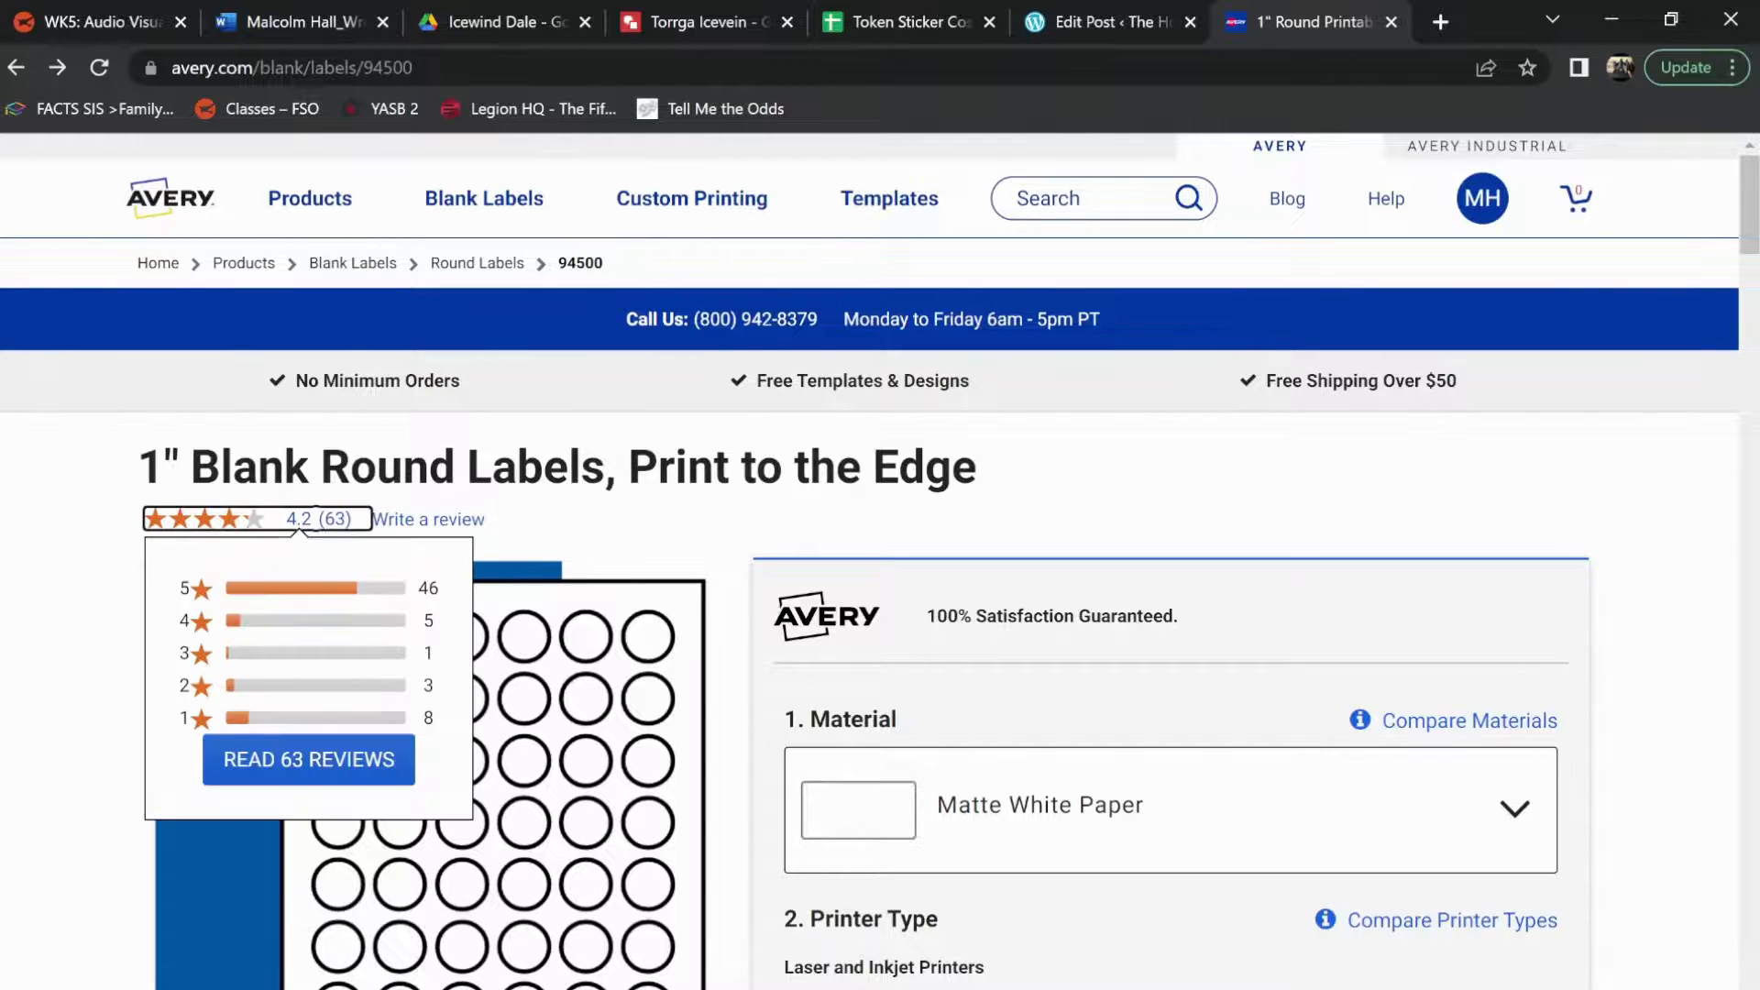
{"action": "scroll", "coordinate": [694, 541], "scroll_direction": "down", "scroll_amount": 5}
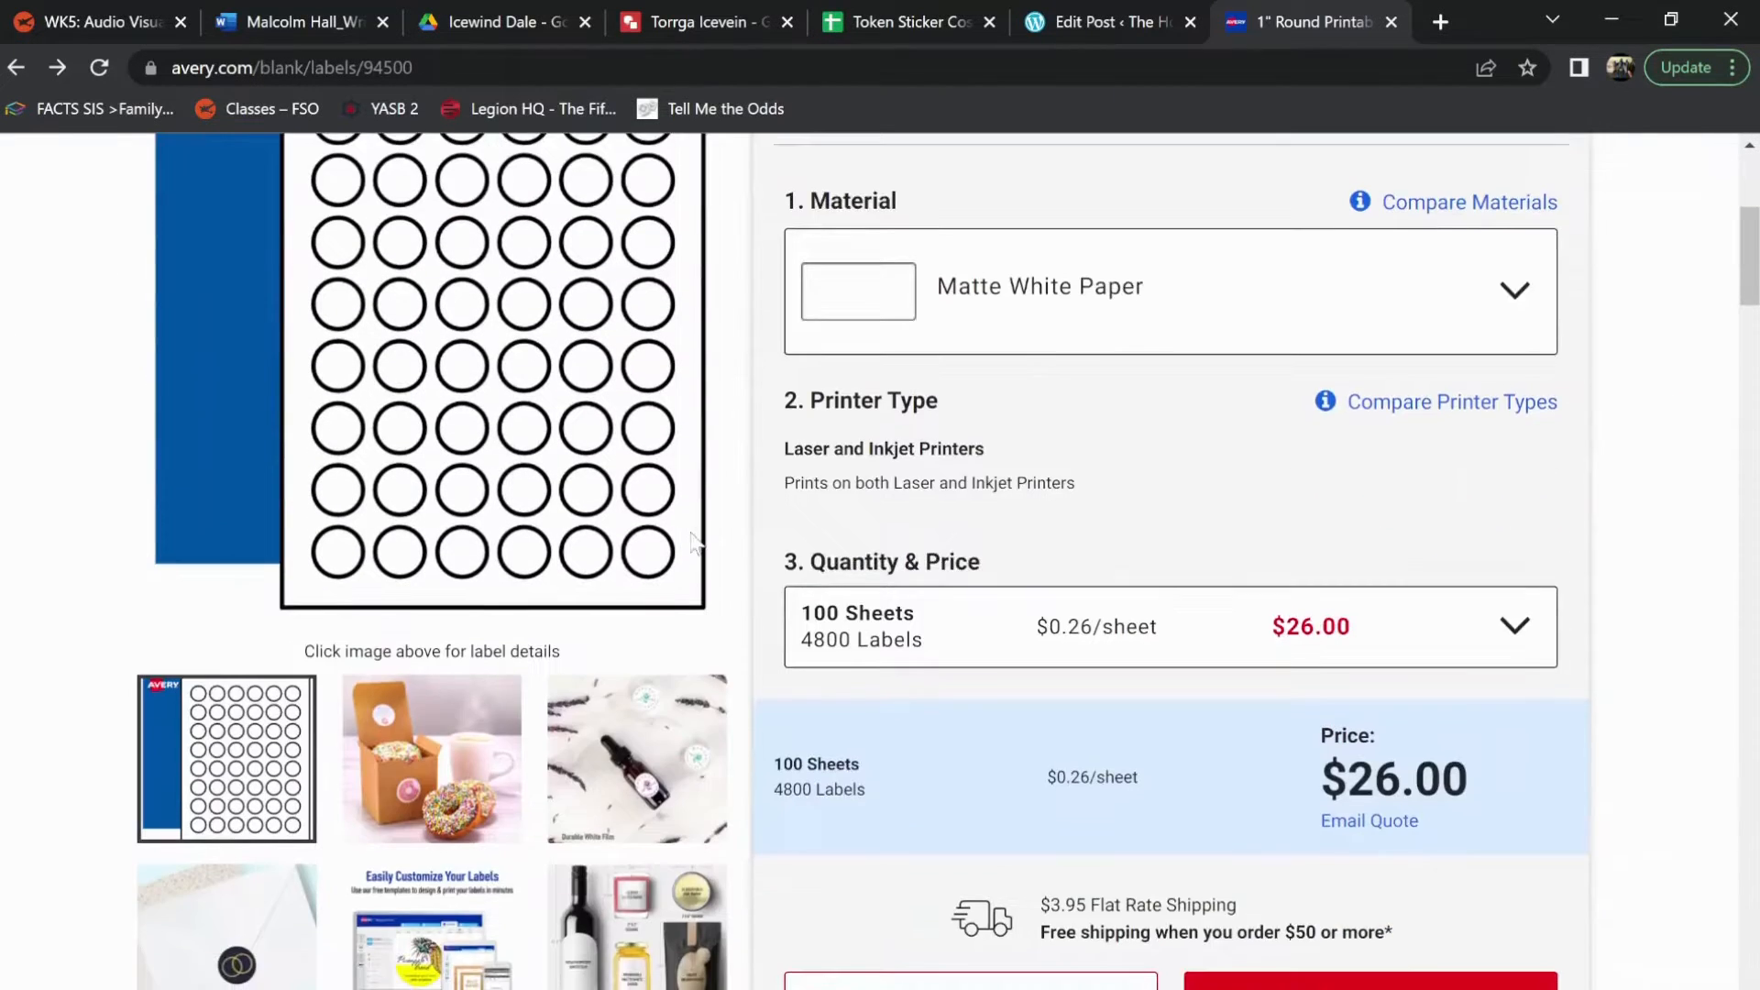
{"action": "scroll", "coordinate": [695, 541], "scroll_direction": "down", "scroll_amount": 15}
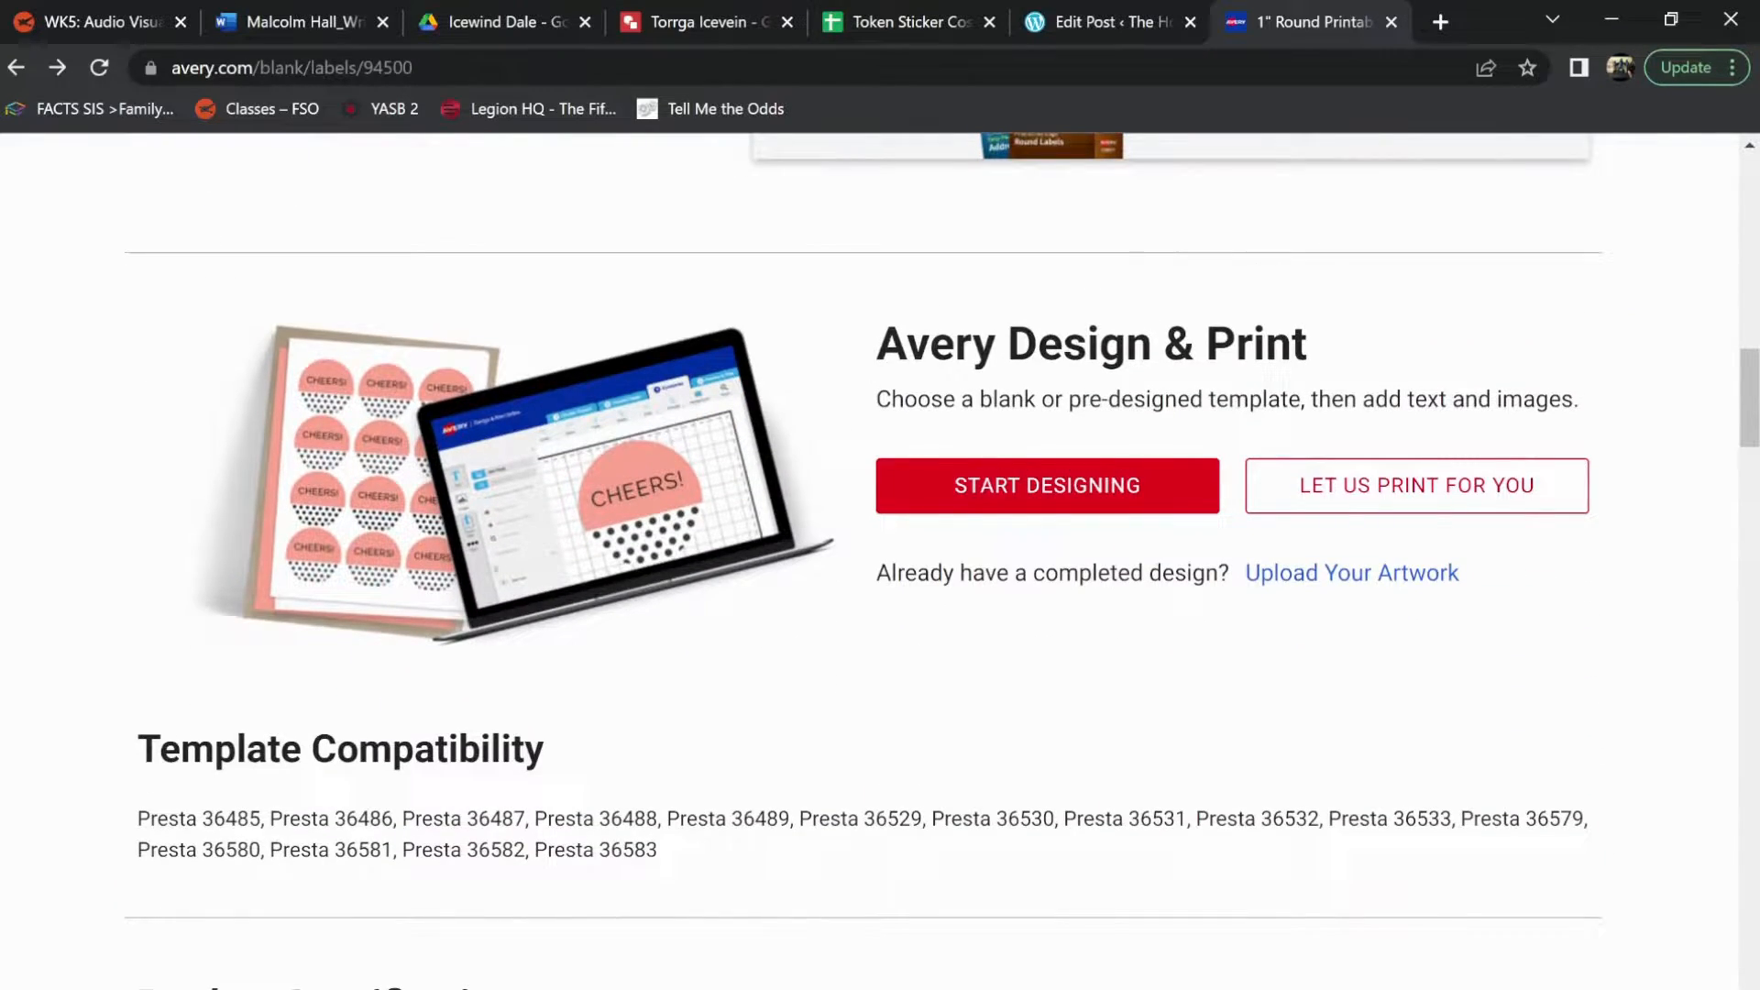
{"action": "left_click", "coordinate": [1134, 496]}
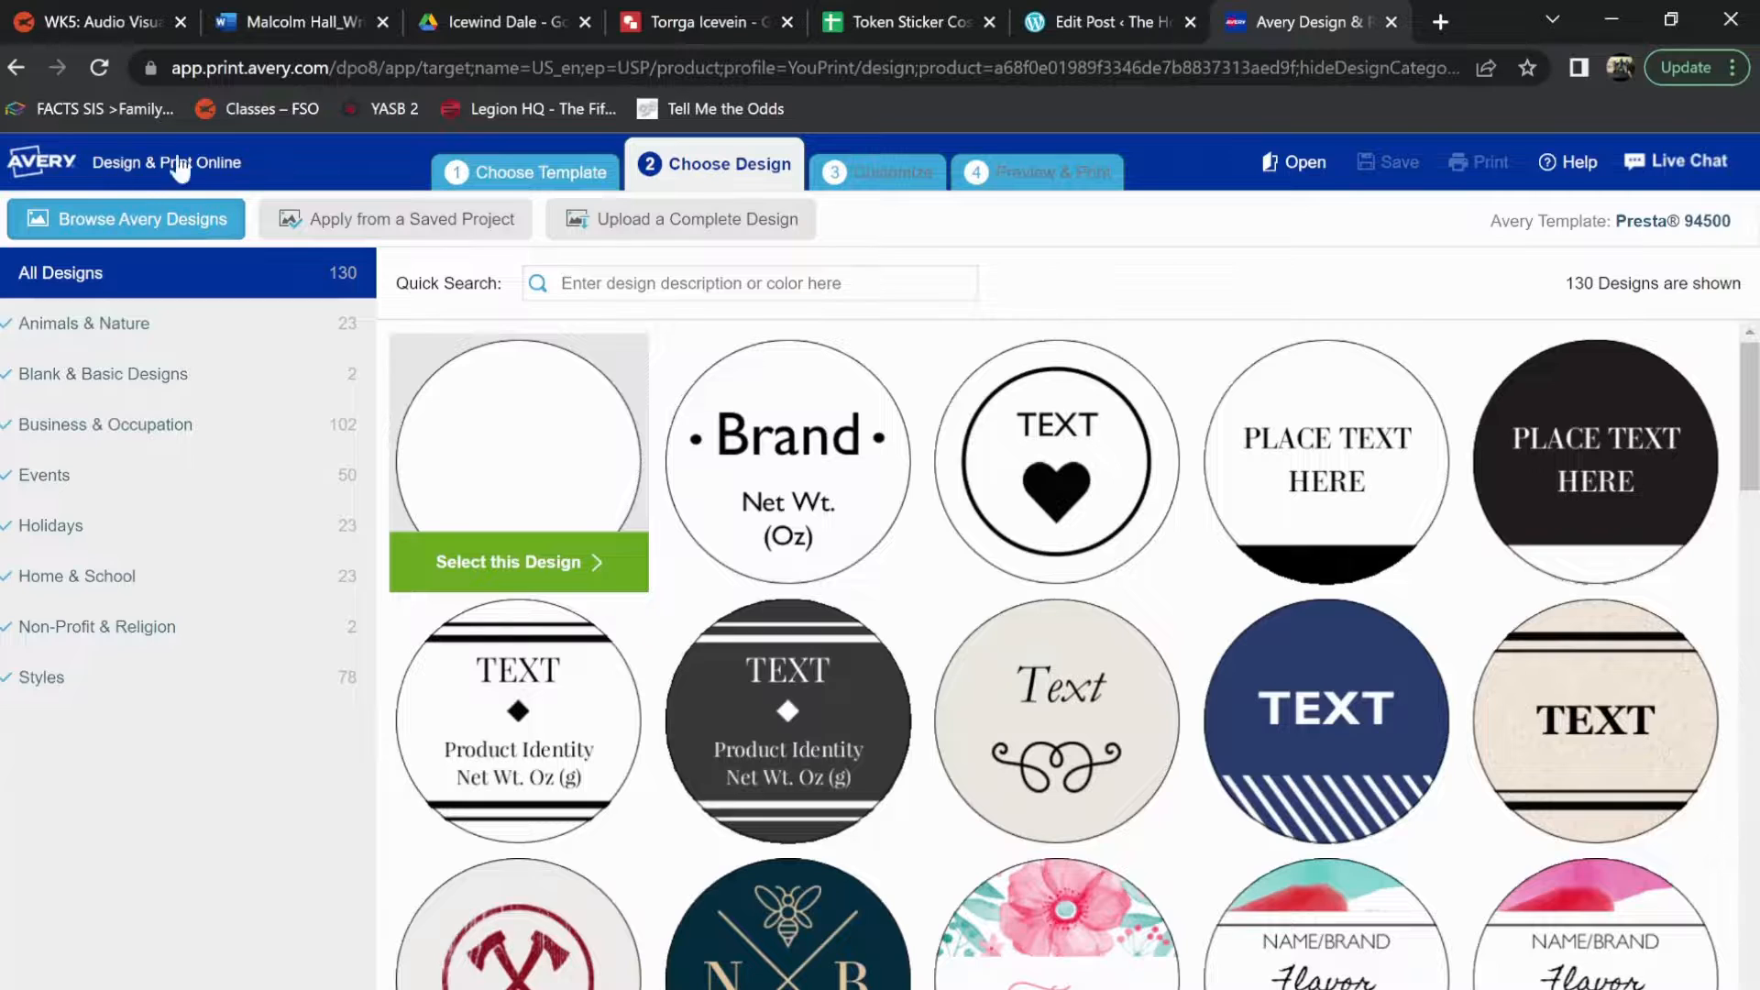
{"action": "left_click", "coordinate": [515, 179]}
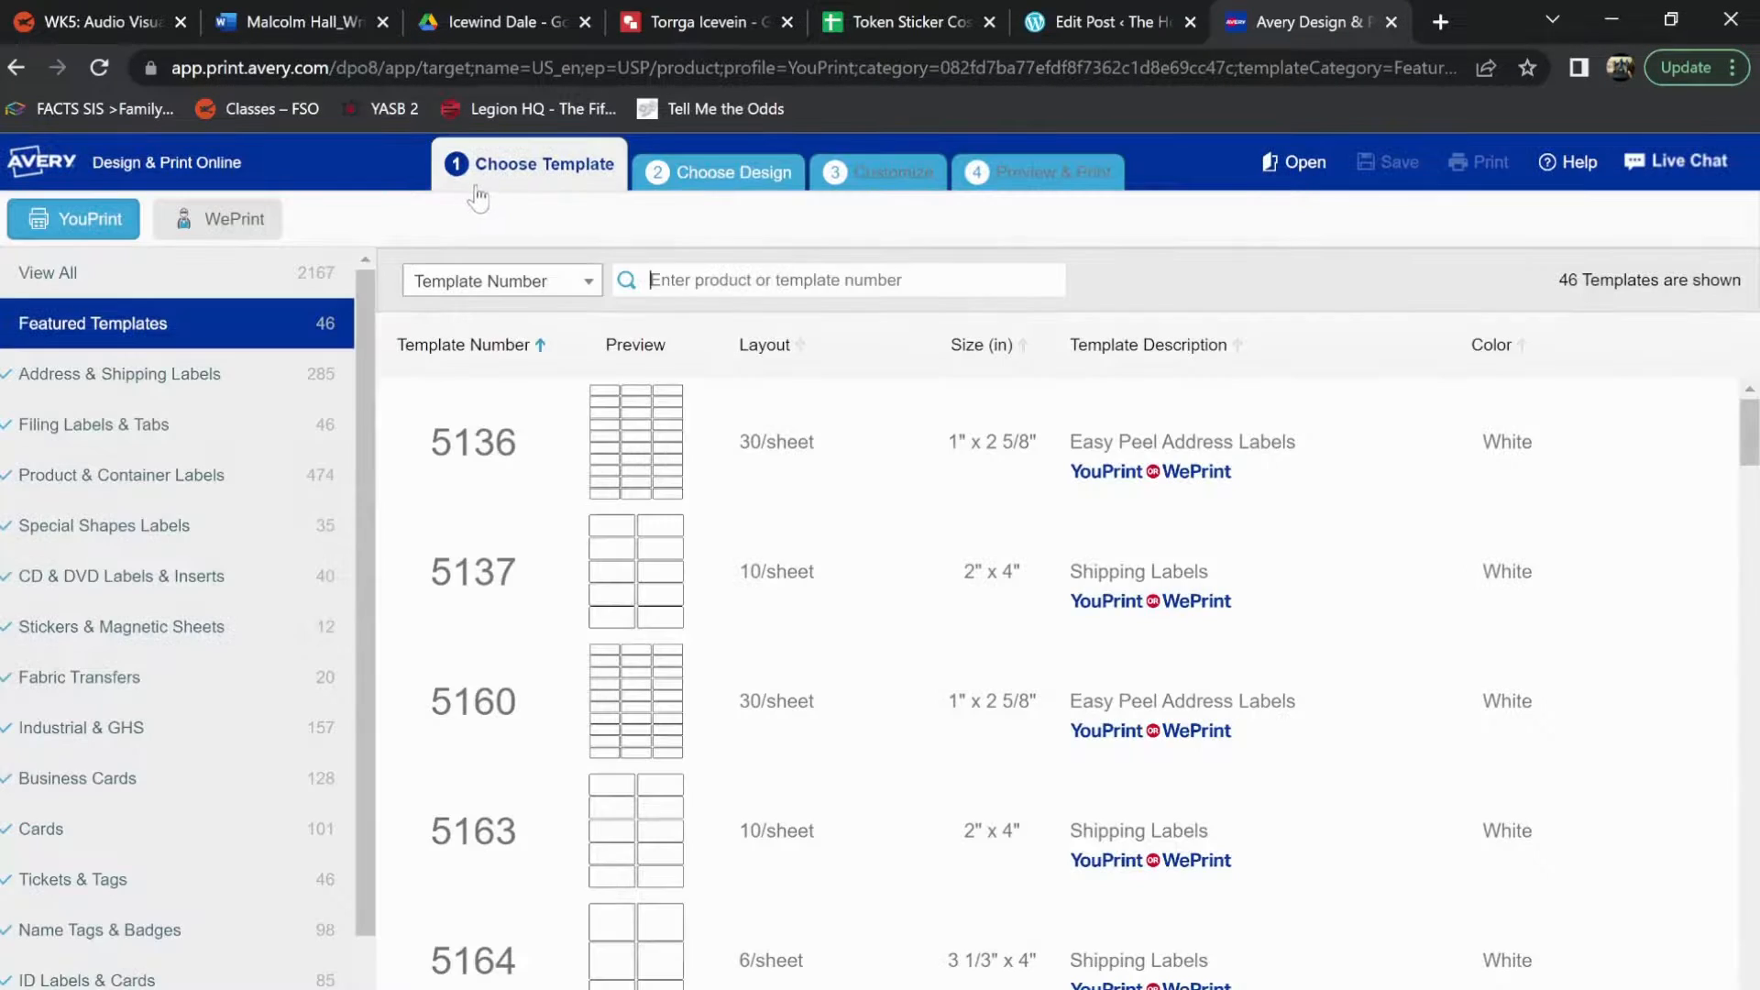
{"action": "left_click", "coordinate": [722, 183]}
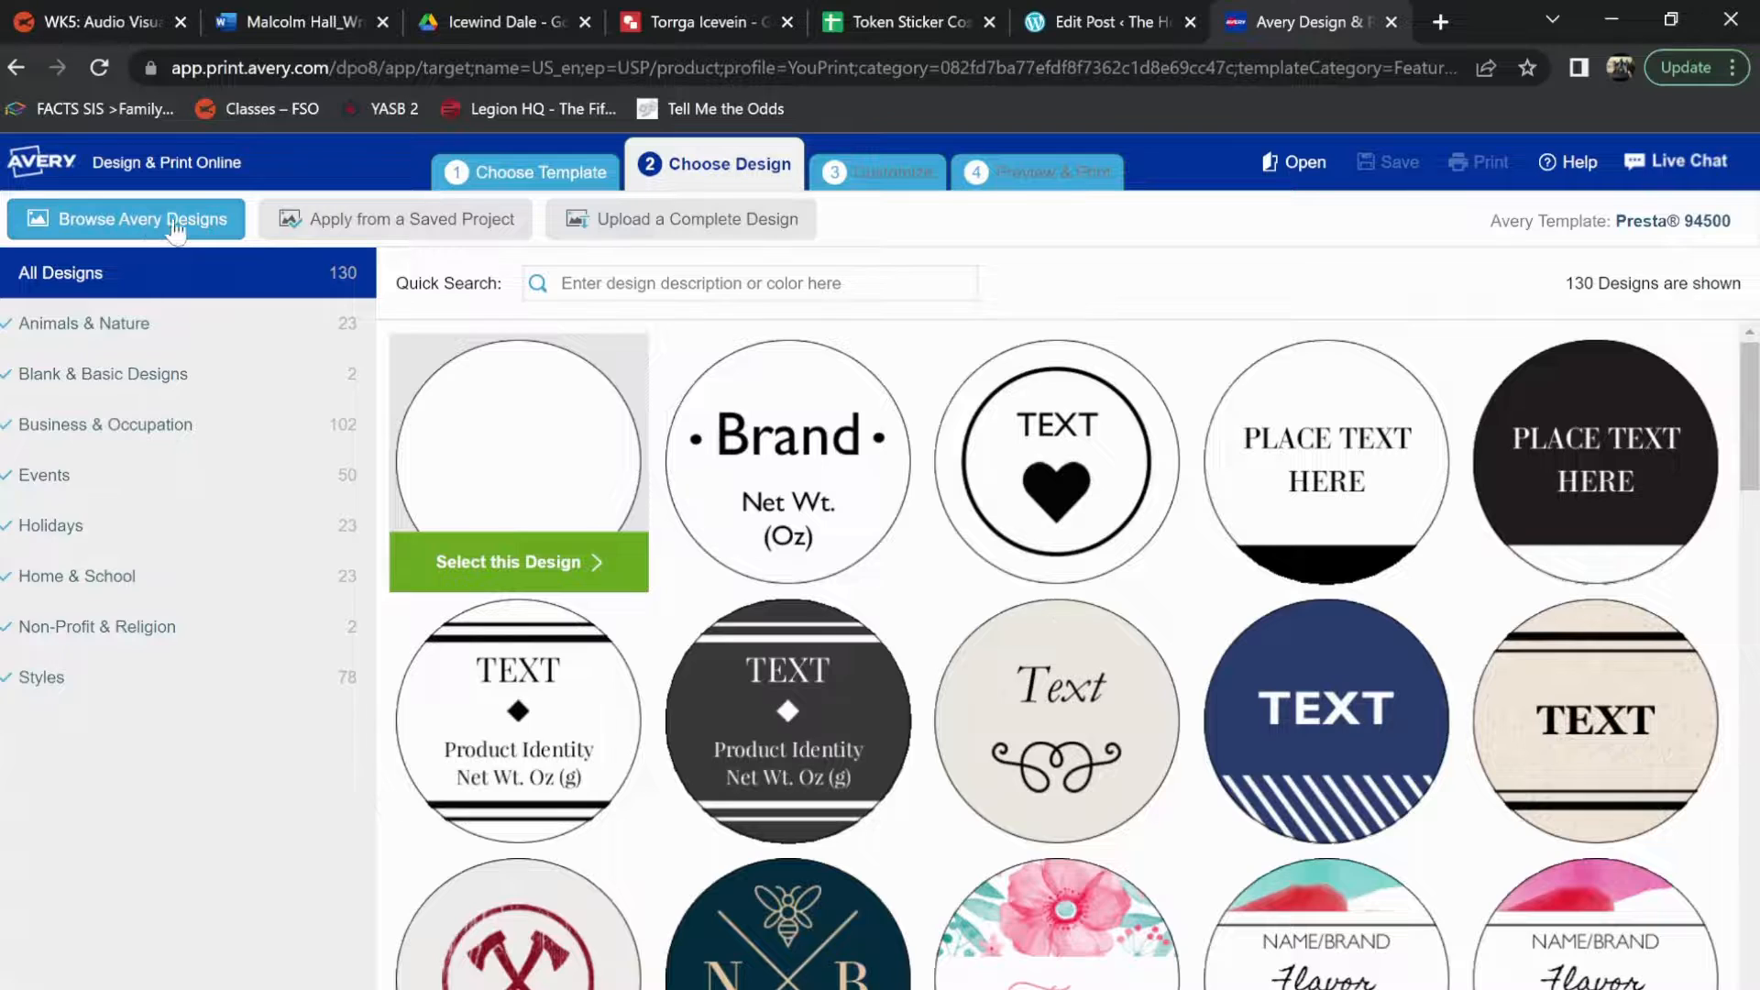
{"action": "left_click", "coordinate": [609, 226]}
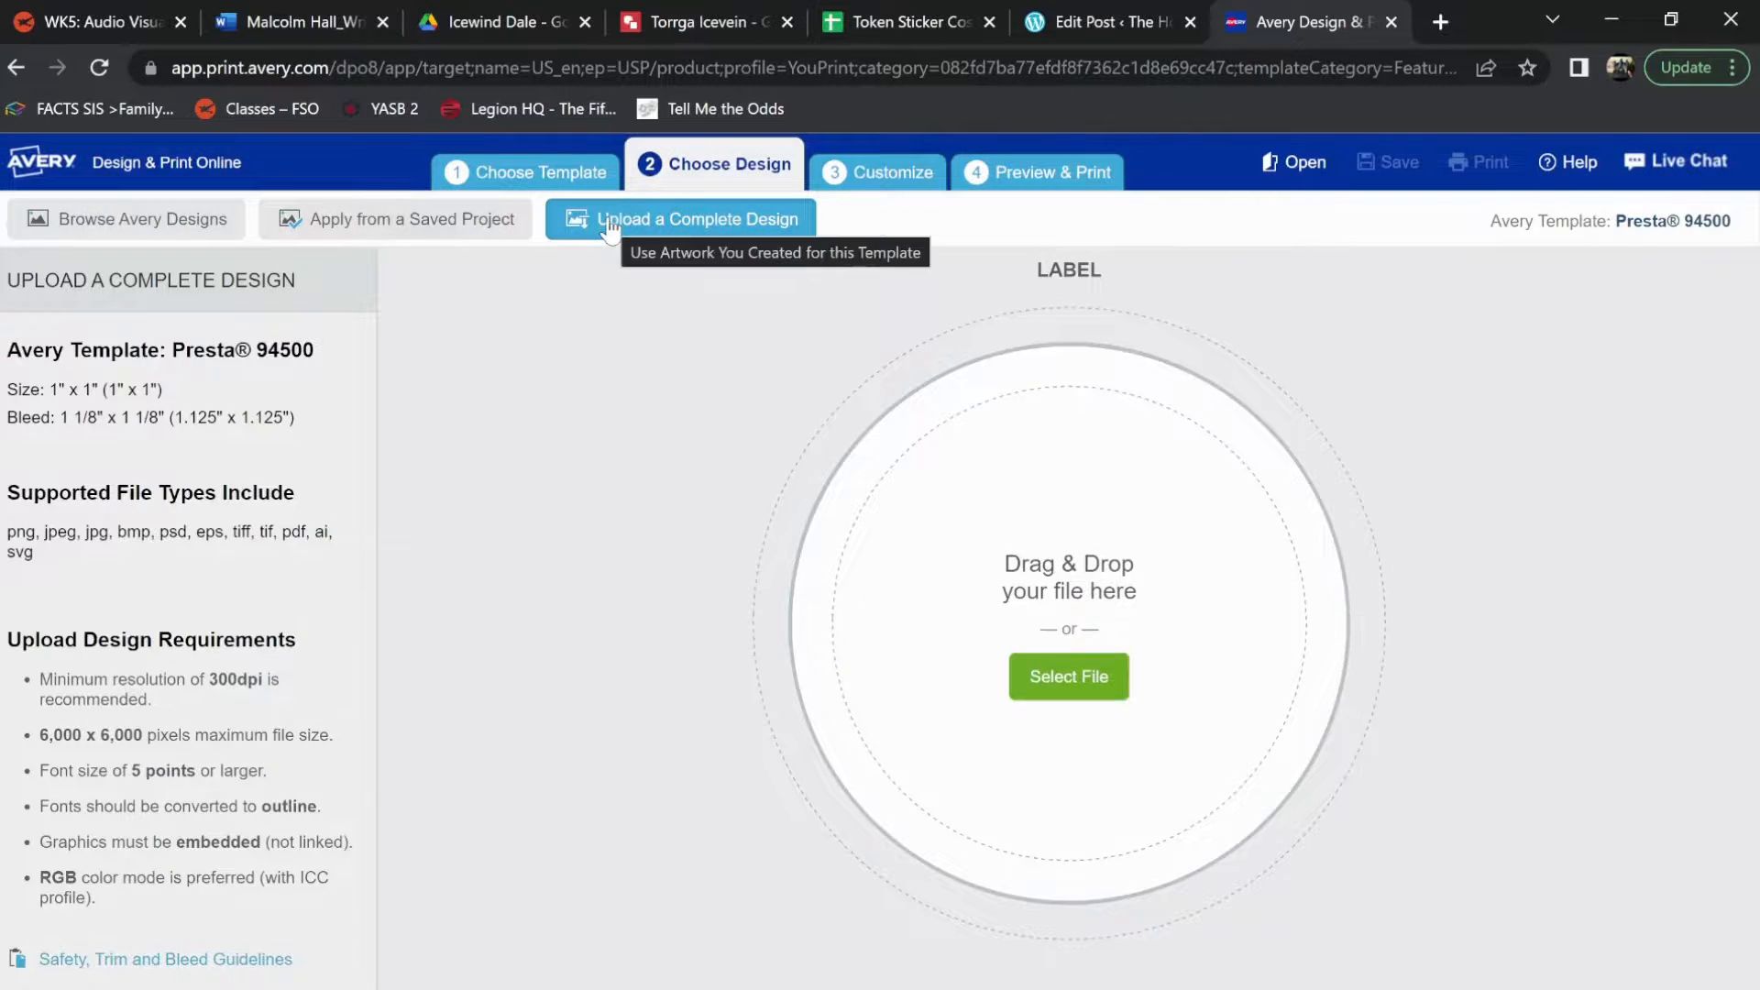
Upload Torrga Icevein.png from the Pictures folder as the label artwork and accept its small image size
{"action": "left_click", "coordinate": [1059, 695]}
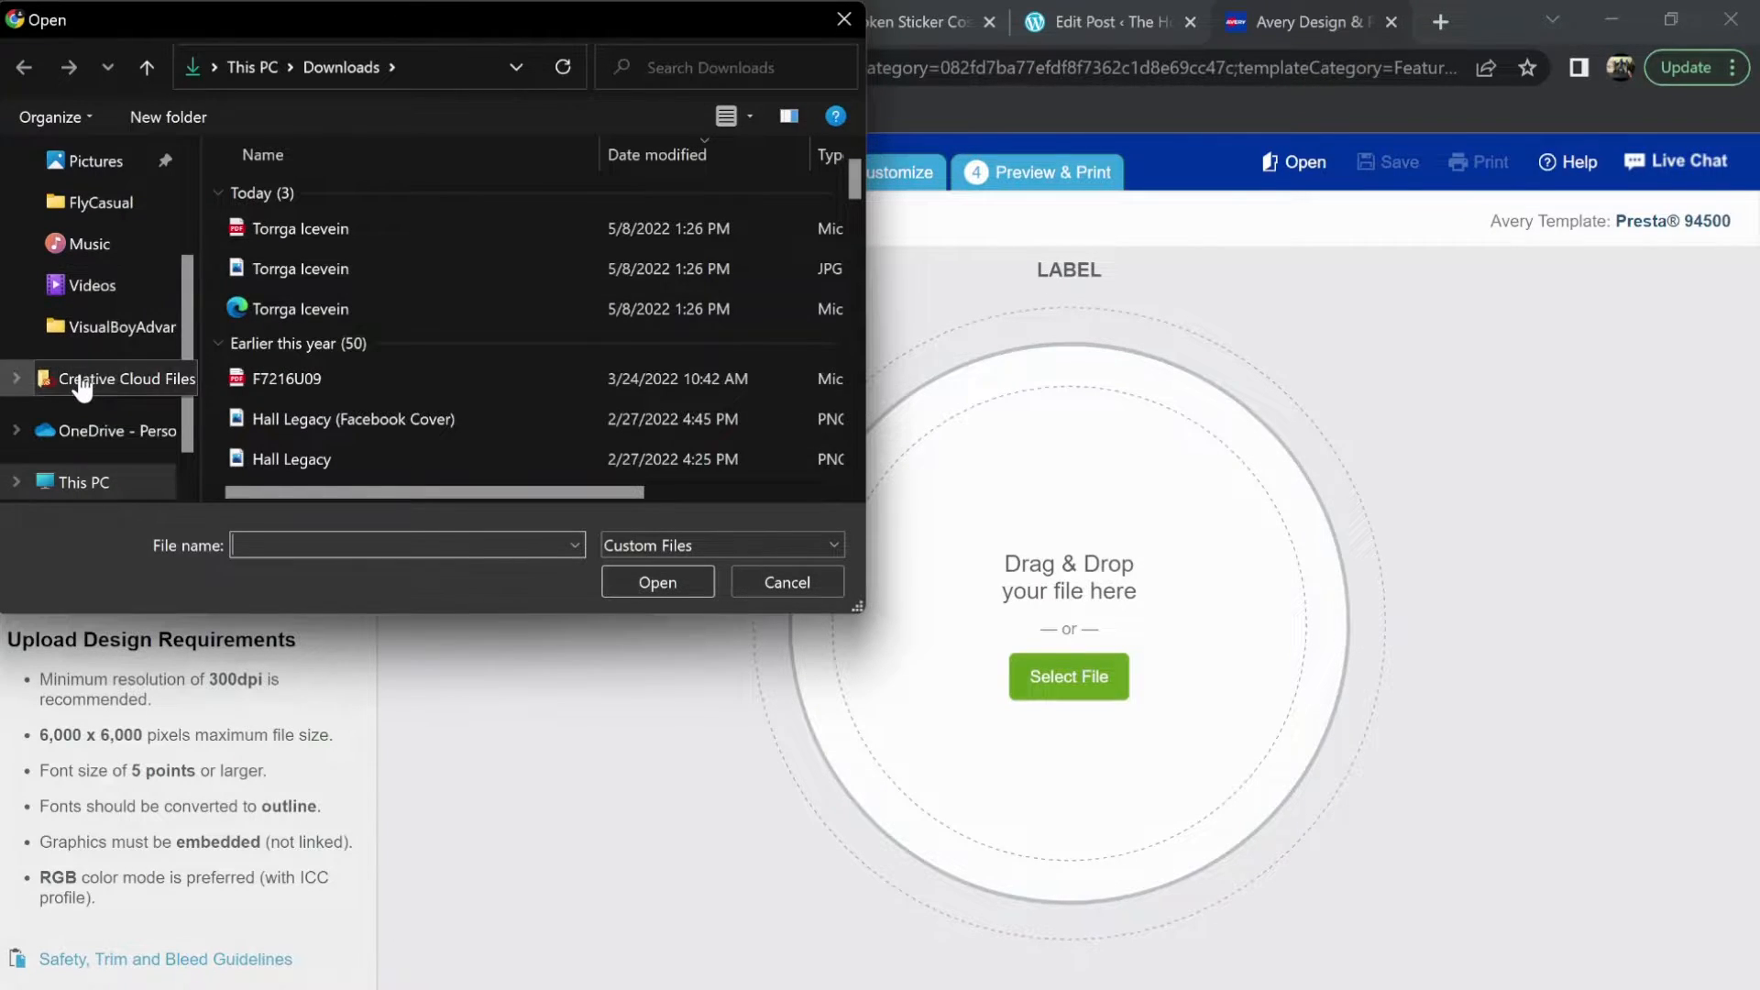
{"action": "scroll", "coordinate": [77, 378], "scroll_direction": "down", "scroll_amount": 1}
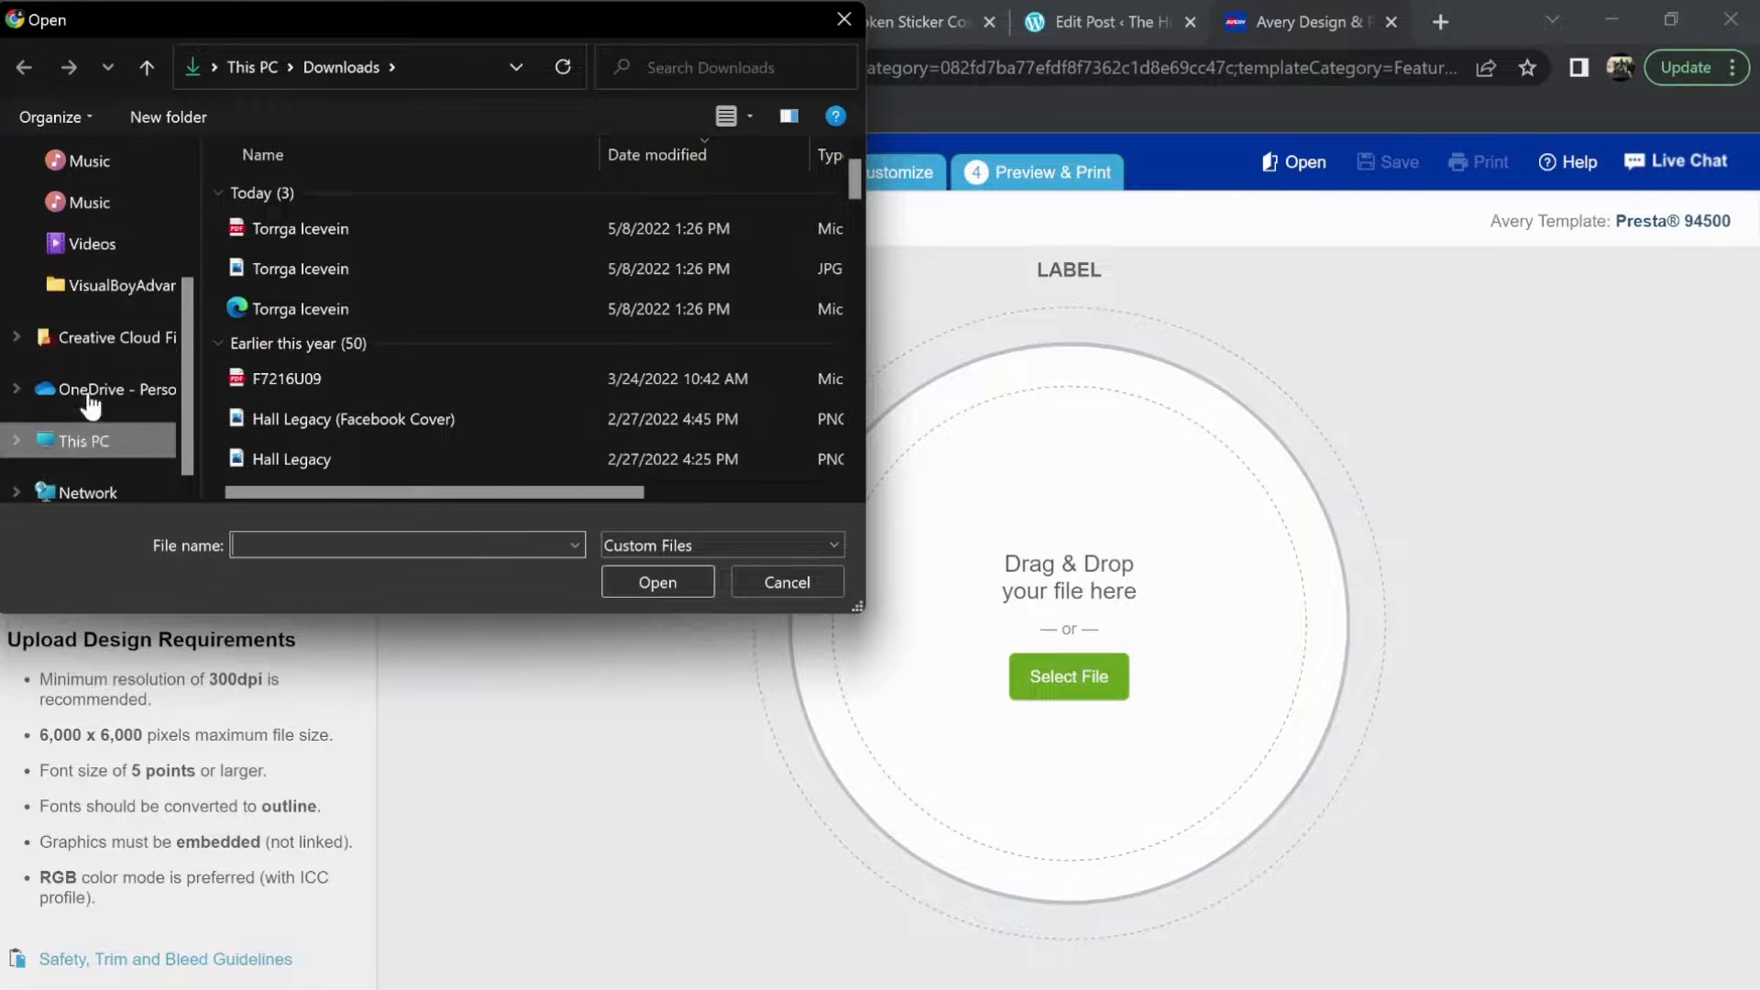
{"action": "scroll", "coordinate": [83, 367], "scroll_direction": "up", "scroll_amount": 2}
{"action": "left_click", "coordinate": [87, 202]}
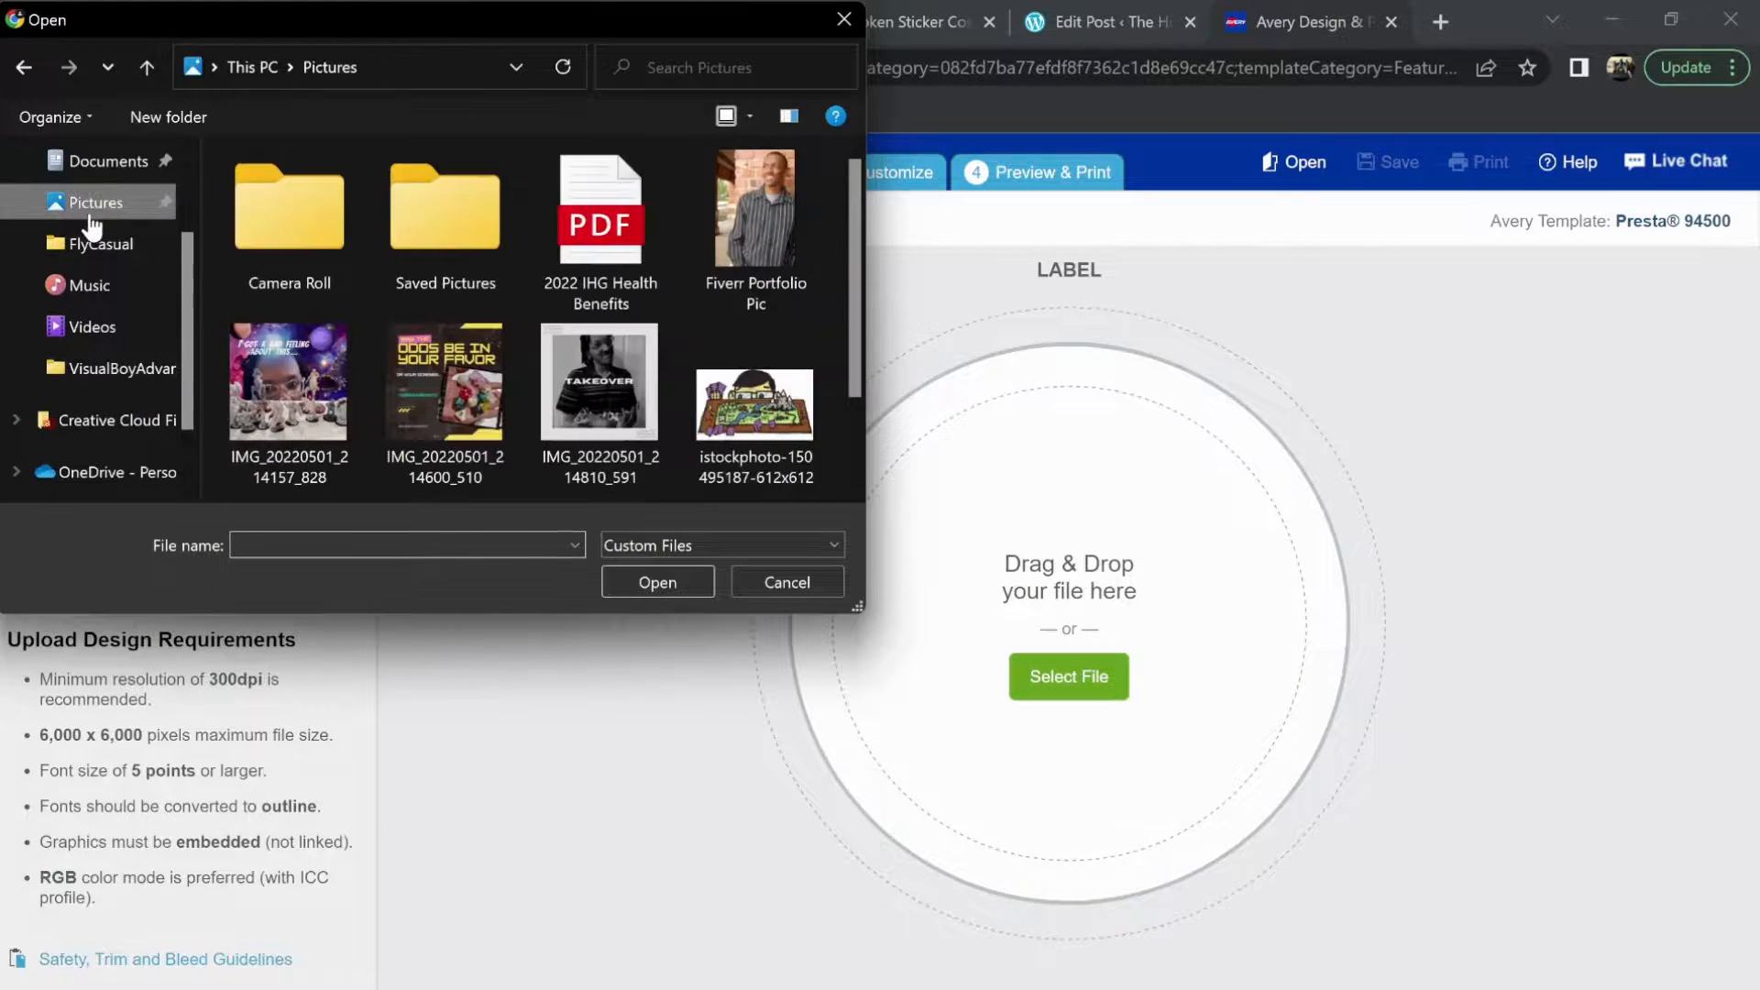
{"action": "scroll", "coordinate": [459, 277], "scroll_direction": "down", "scroll_amount": 1}
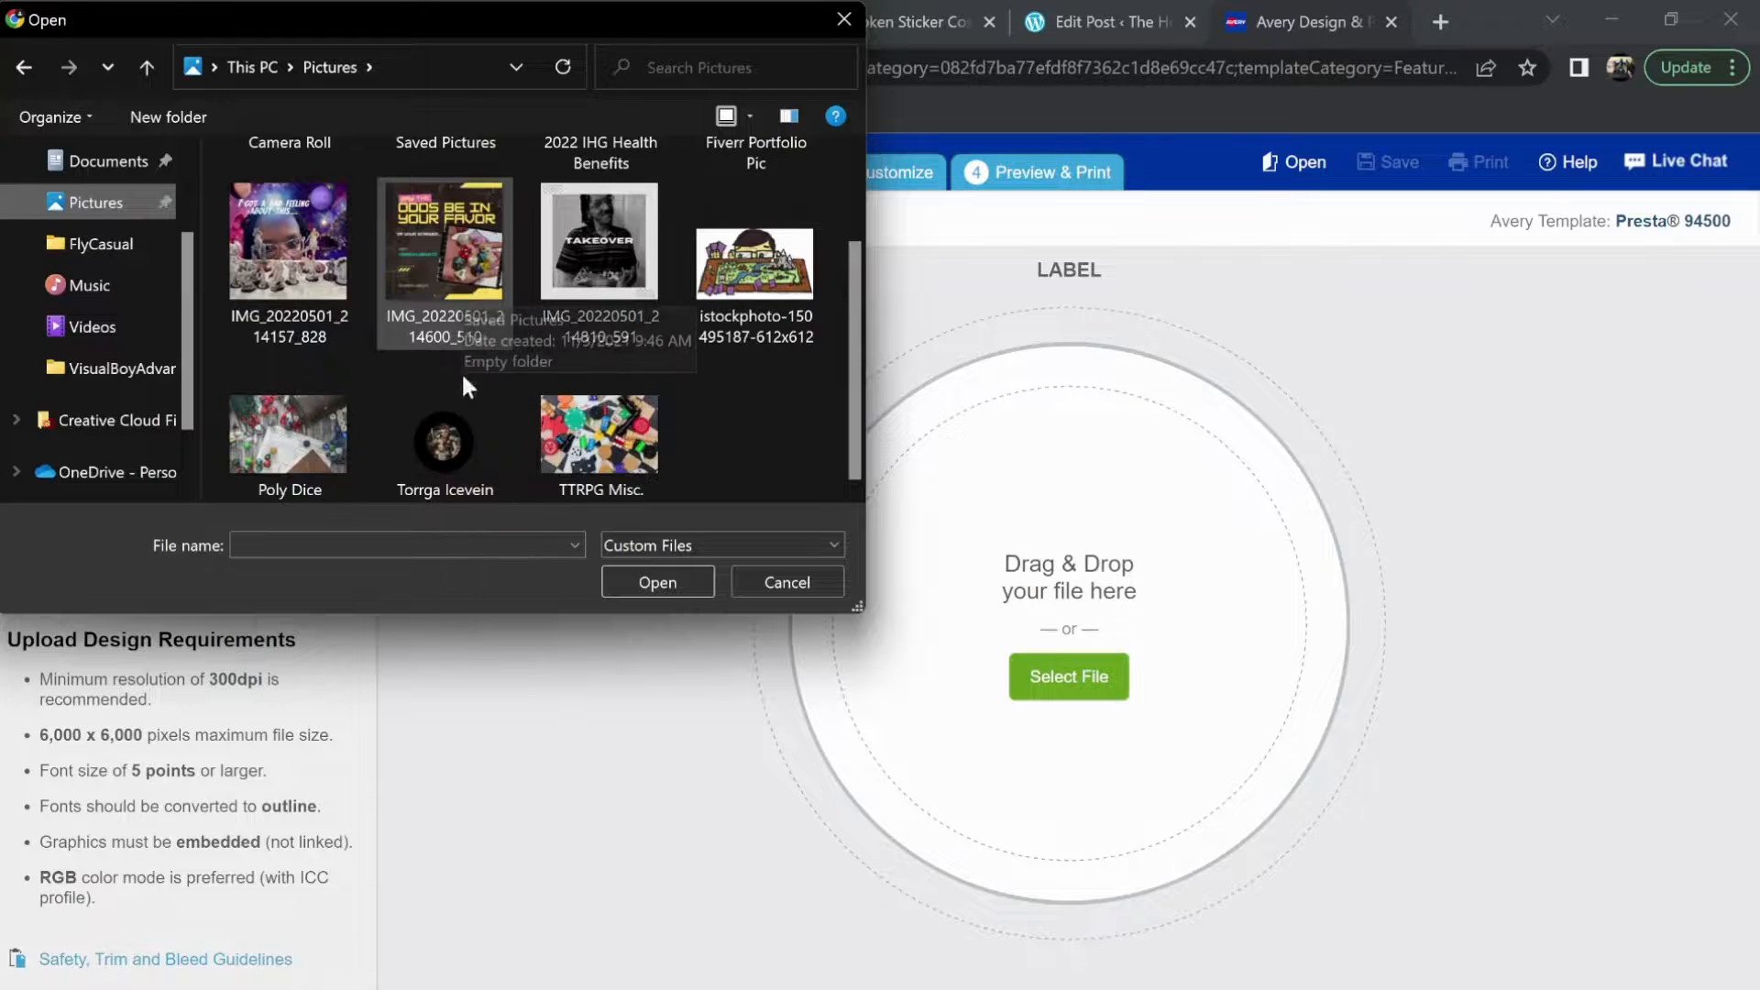
{"action": "left_click", "coordinate": [458, 424]}
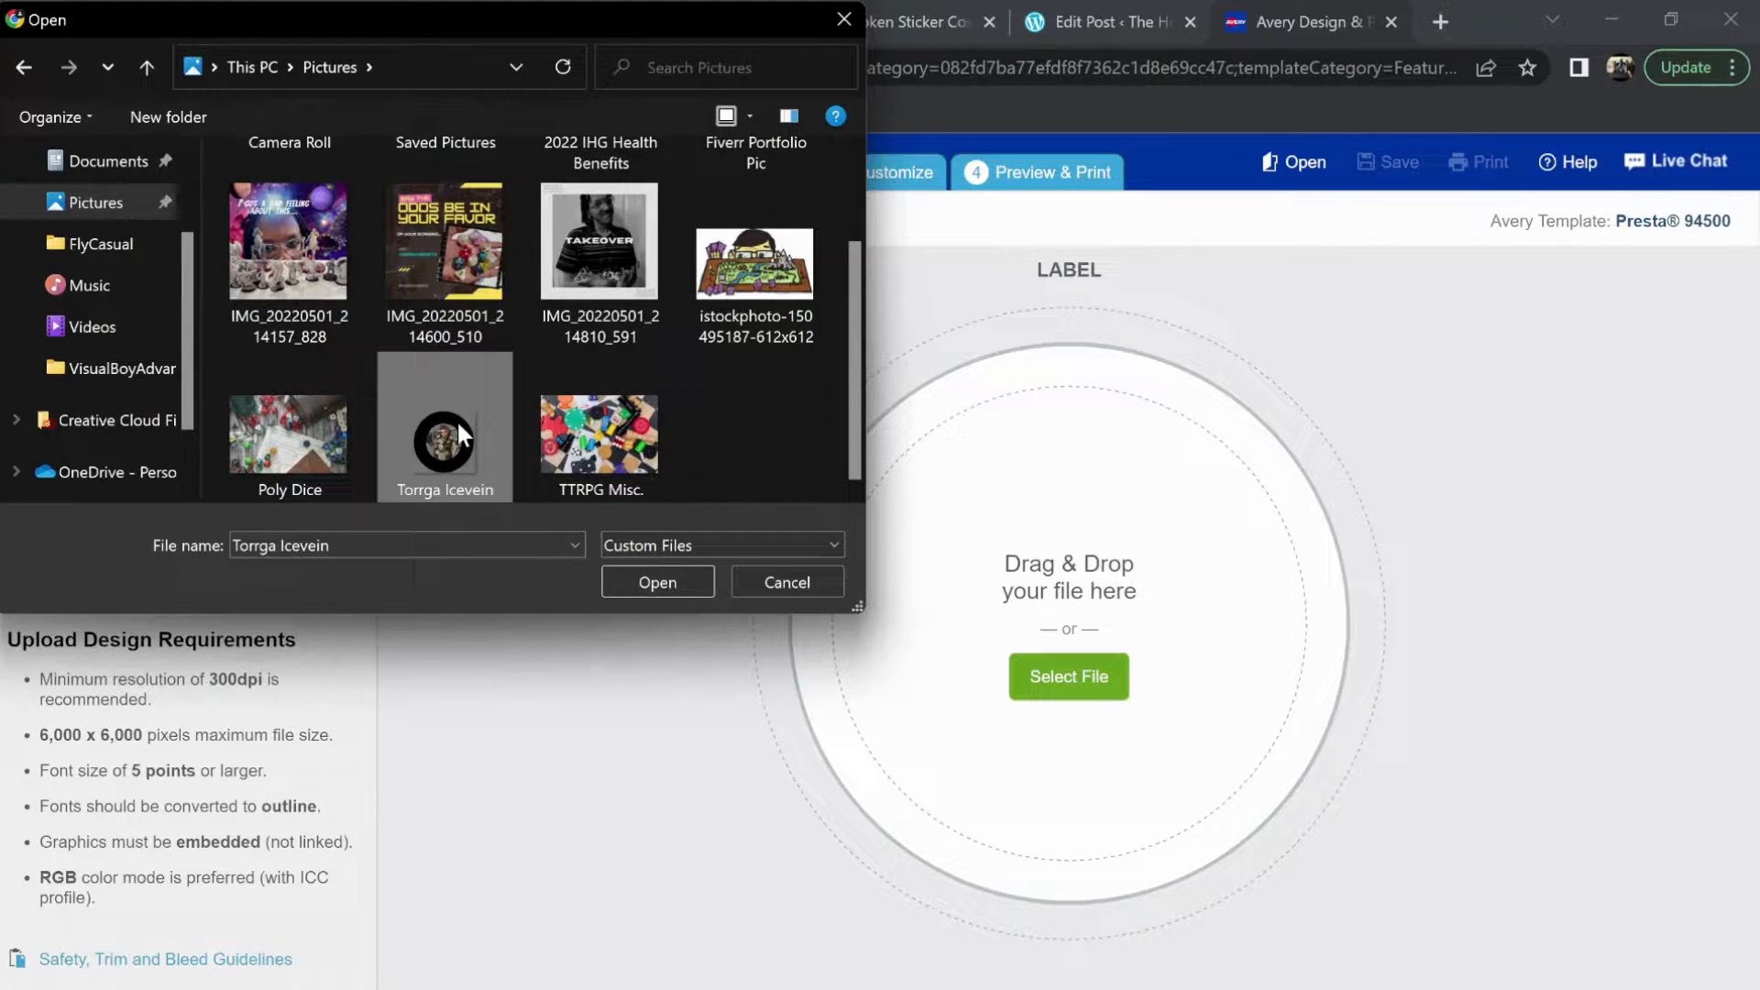
{"action": "left_click", "coordinate": [689, 592]}
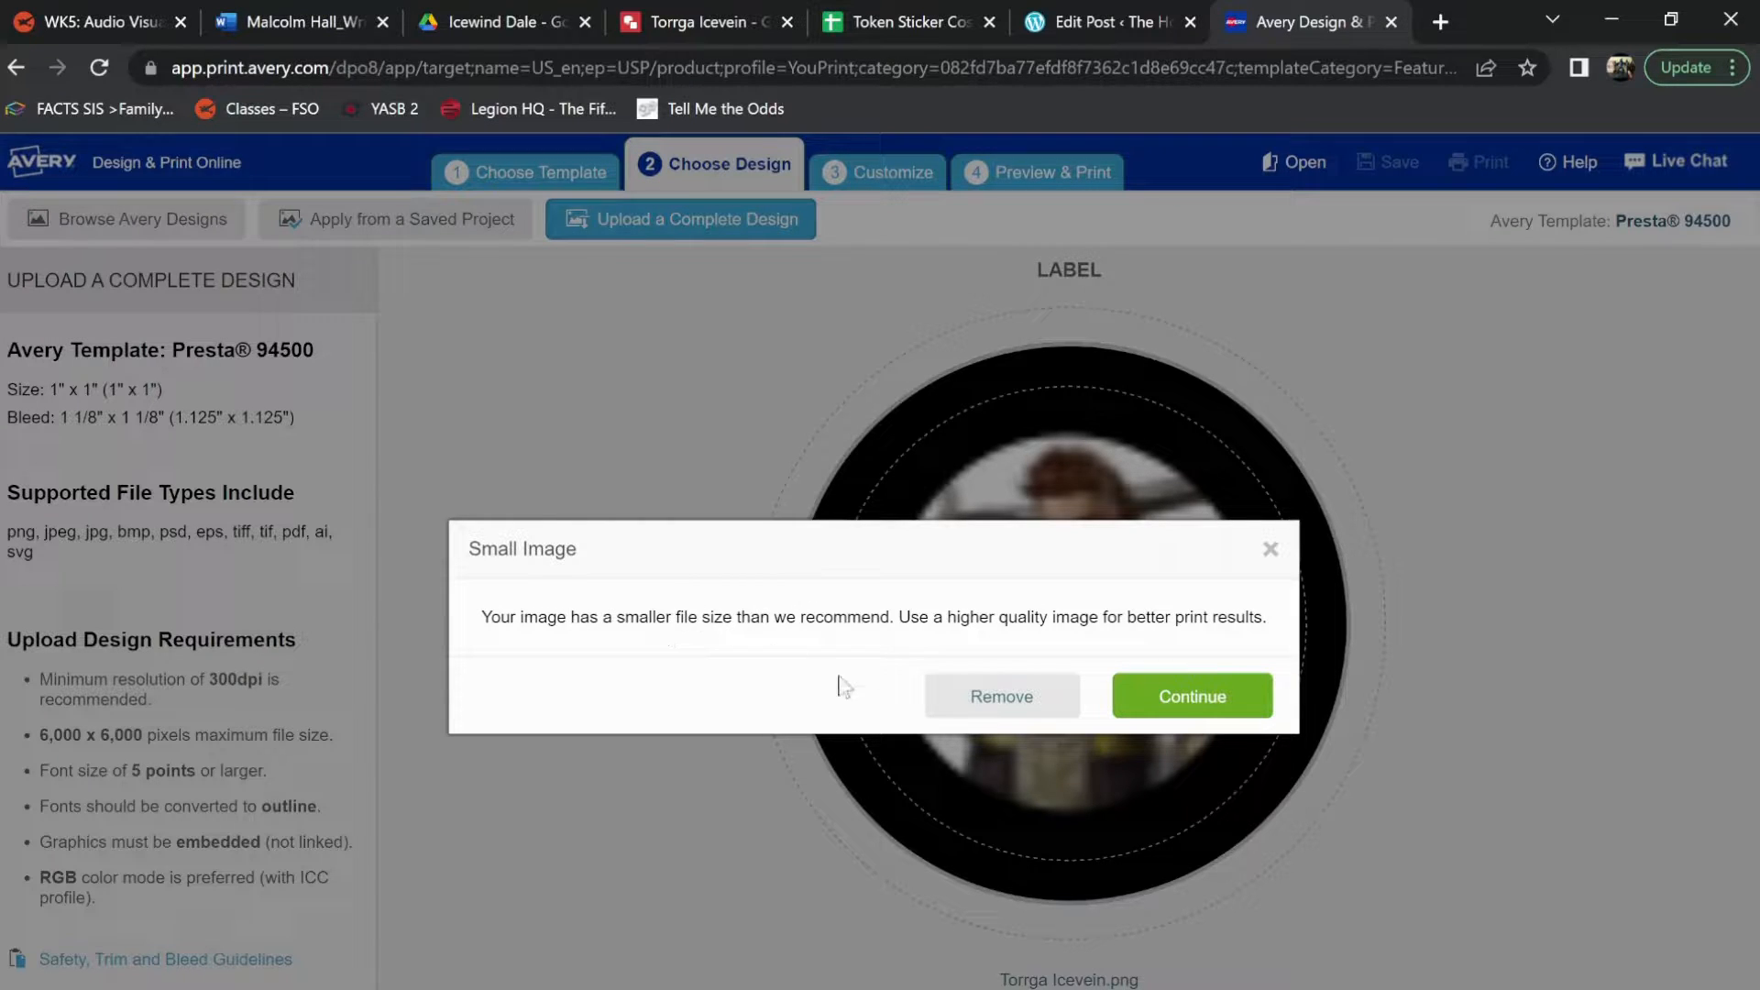
{"action": "left_click", "coordinate": [1192, 704]}
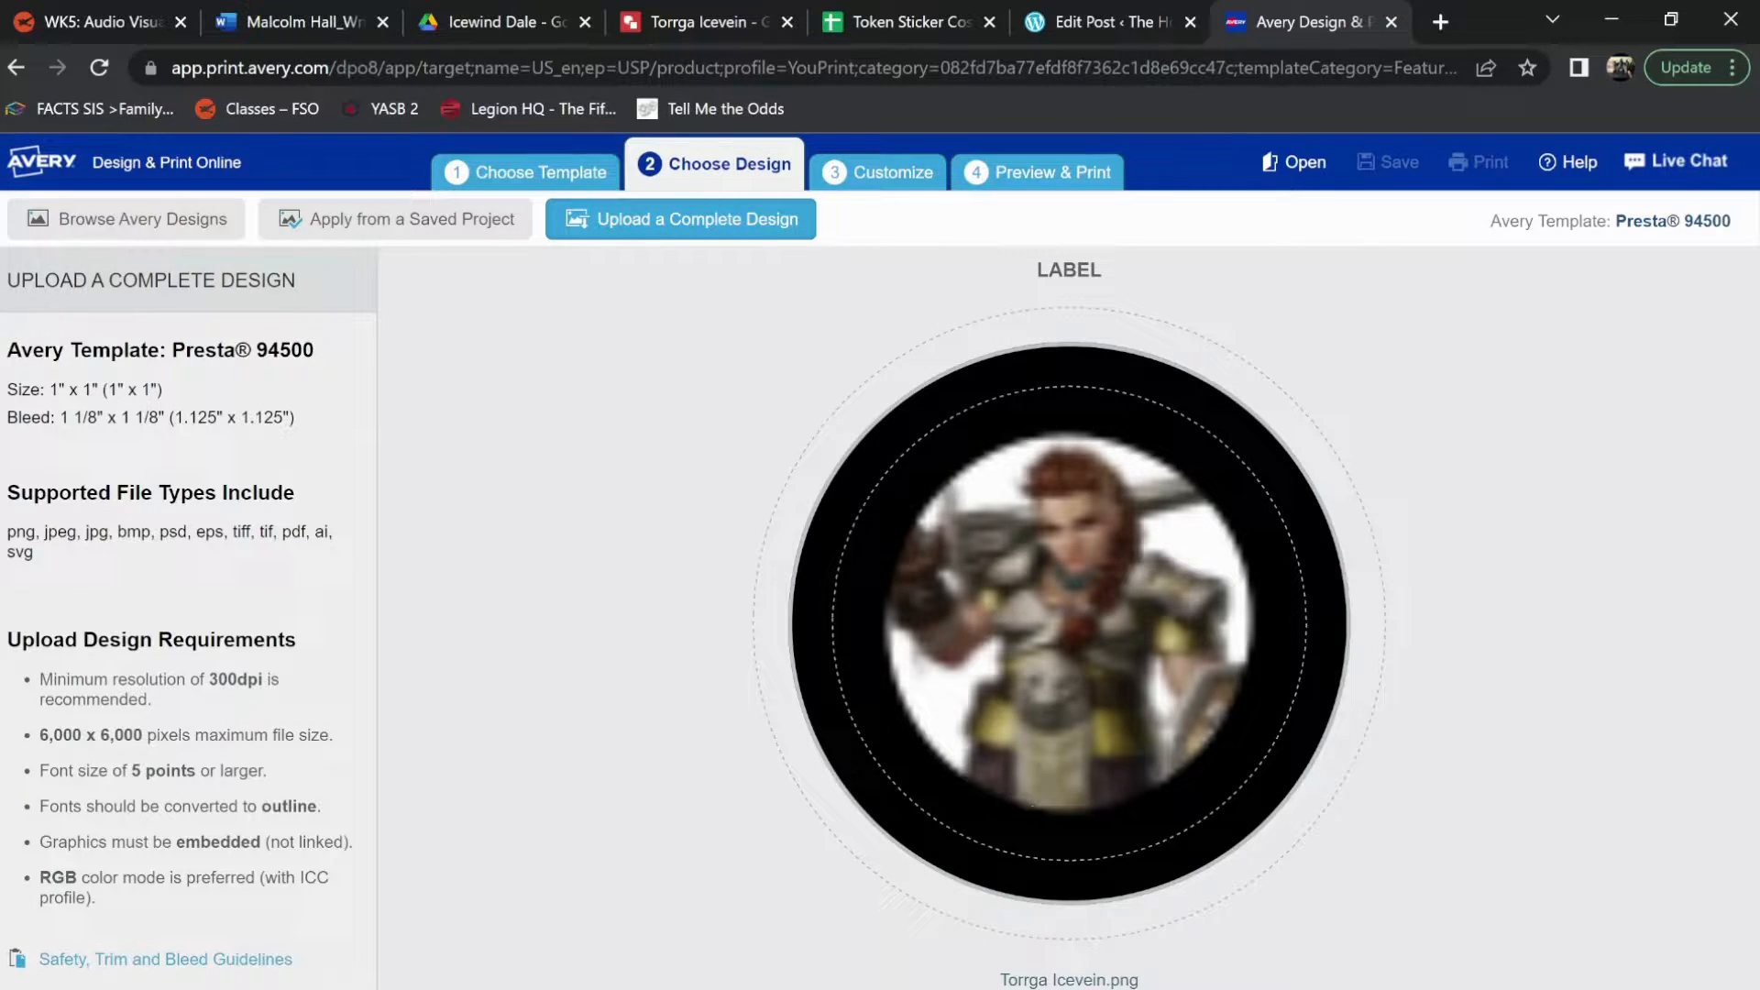
Remove the PNG artwork from the label and upload Torrga Icevein.svg from the Downloads folder instead
{"action": "key", "text": "Delete"}
{"action": "left_click", "coordinate": [1069, 697]}
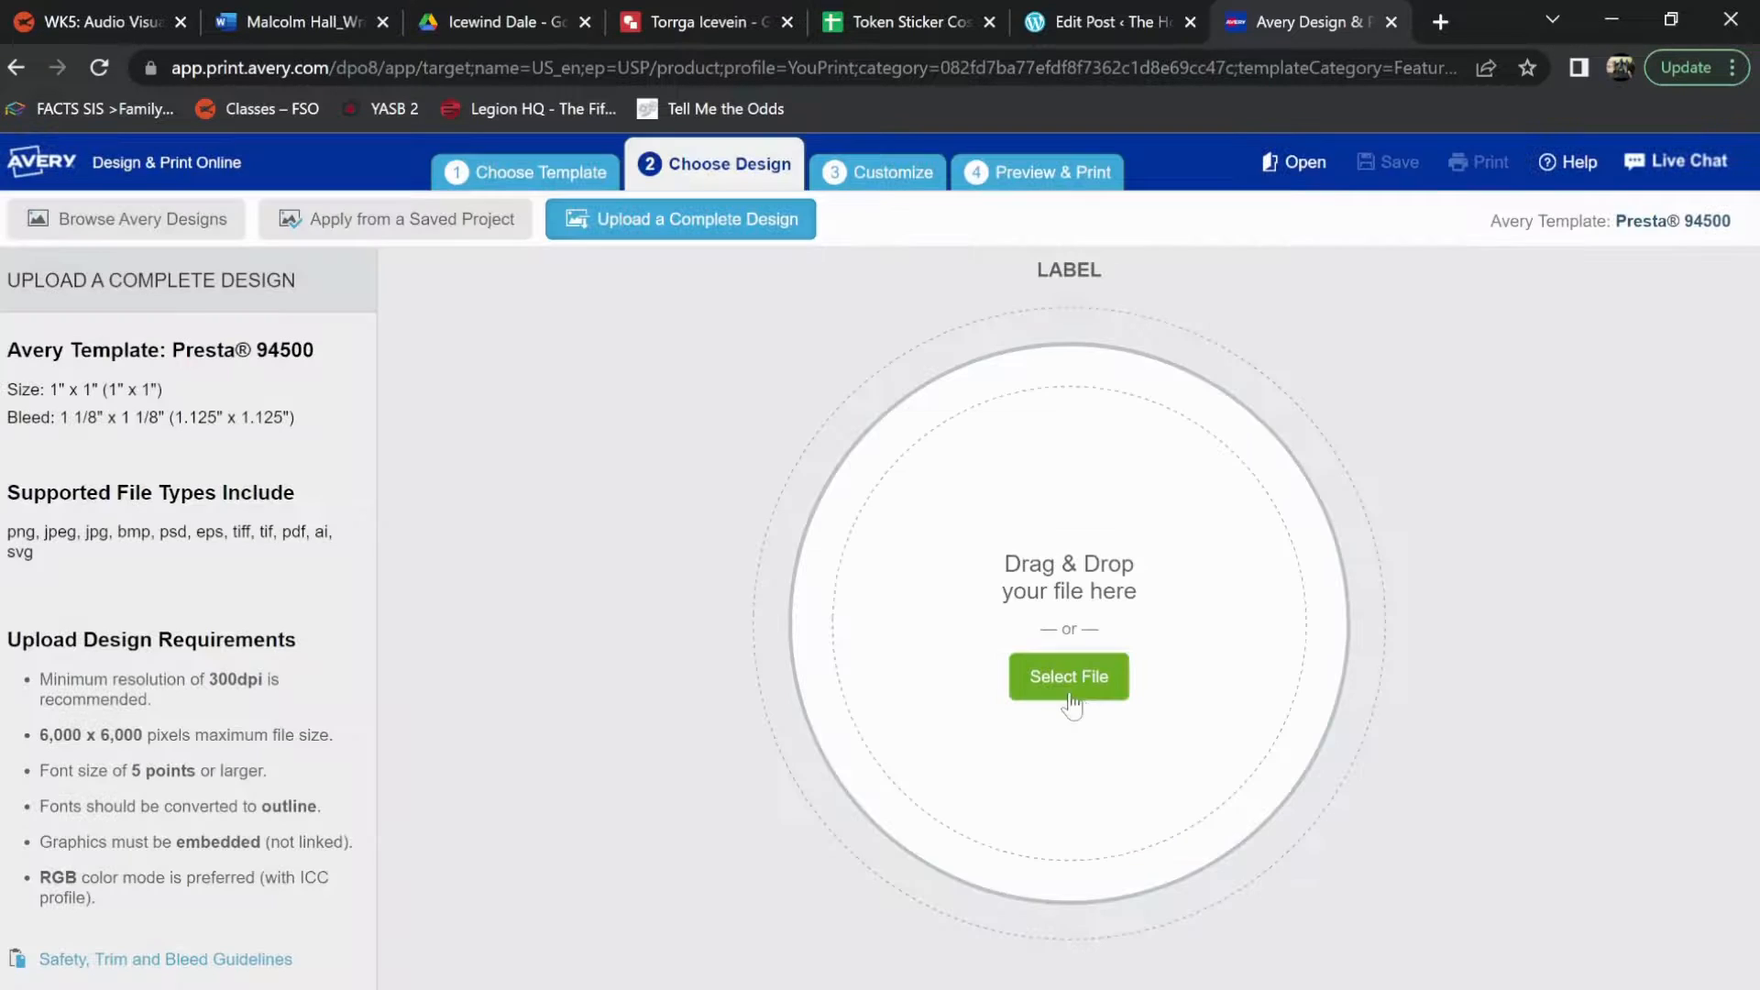
{"action": "left_click", "coordinate": [1080, 702]}
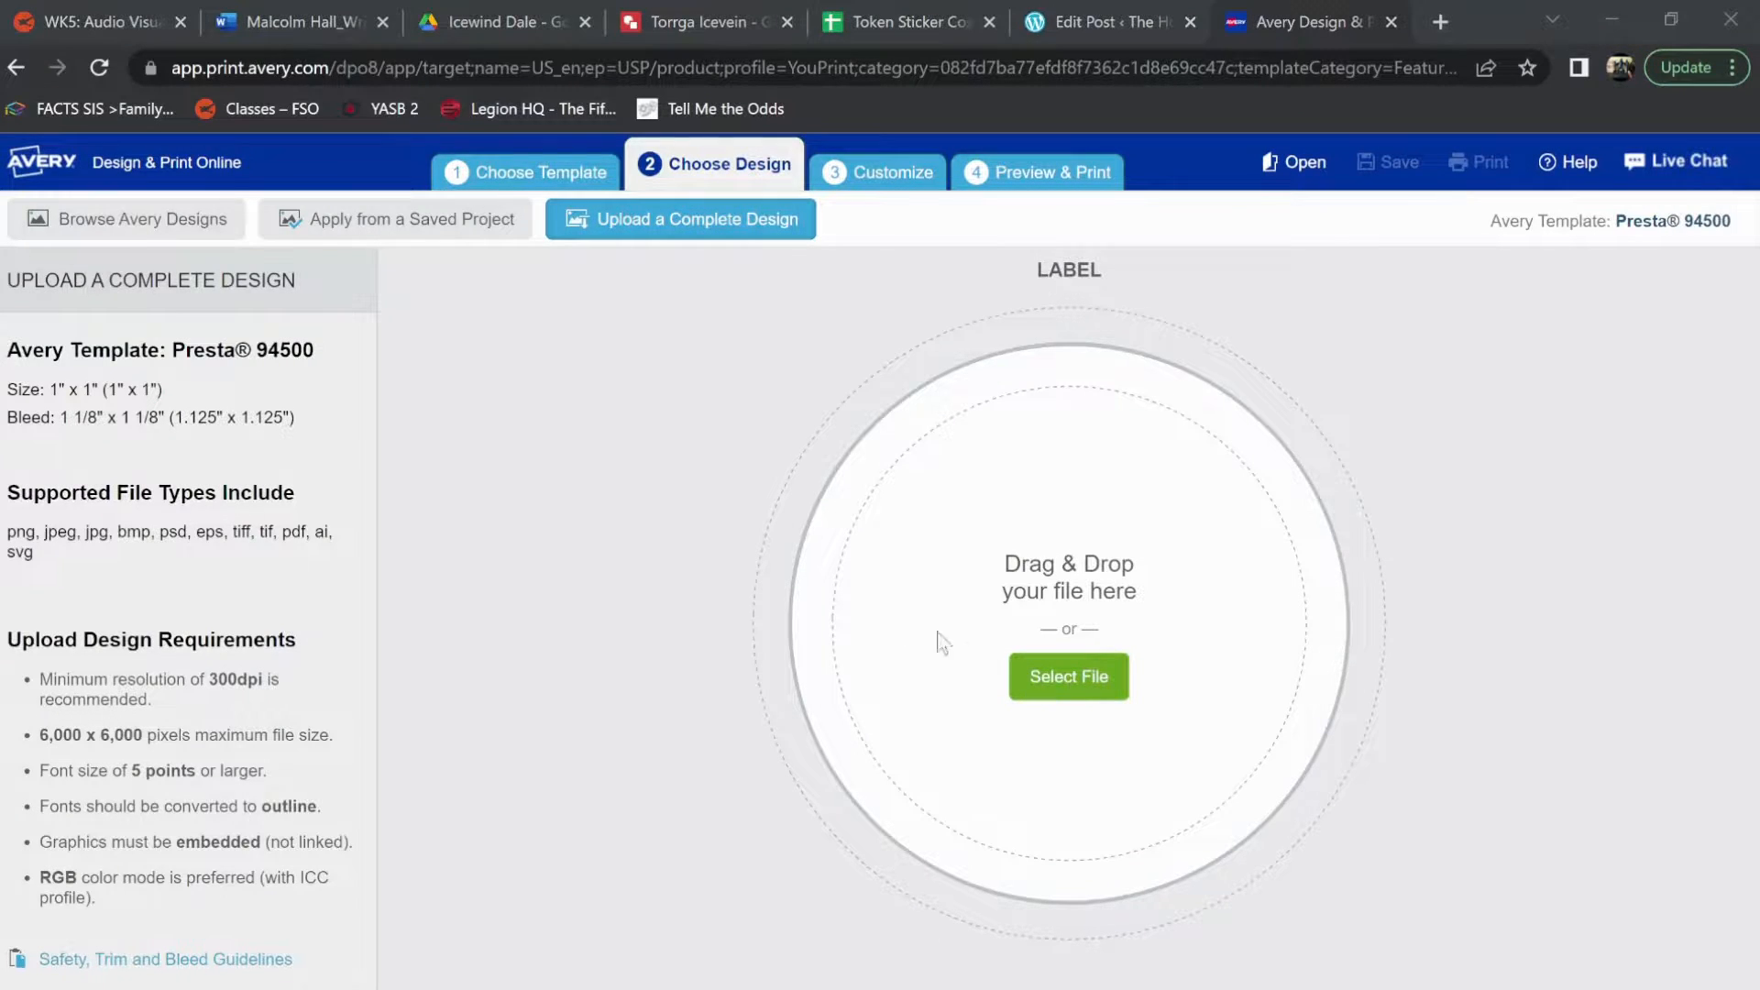
{"action": "scroll", "coordinate": [110, 279], "scroll_direction": "up", "scroll_amount": 2}
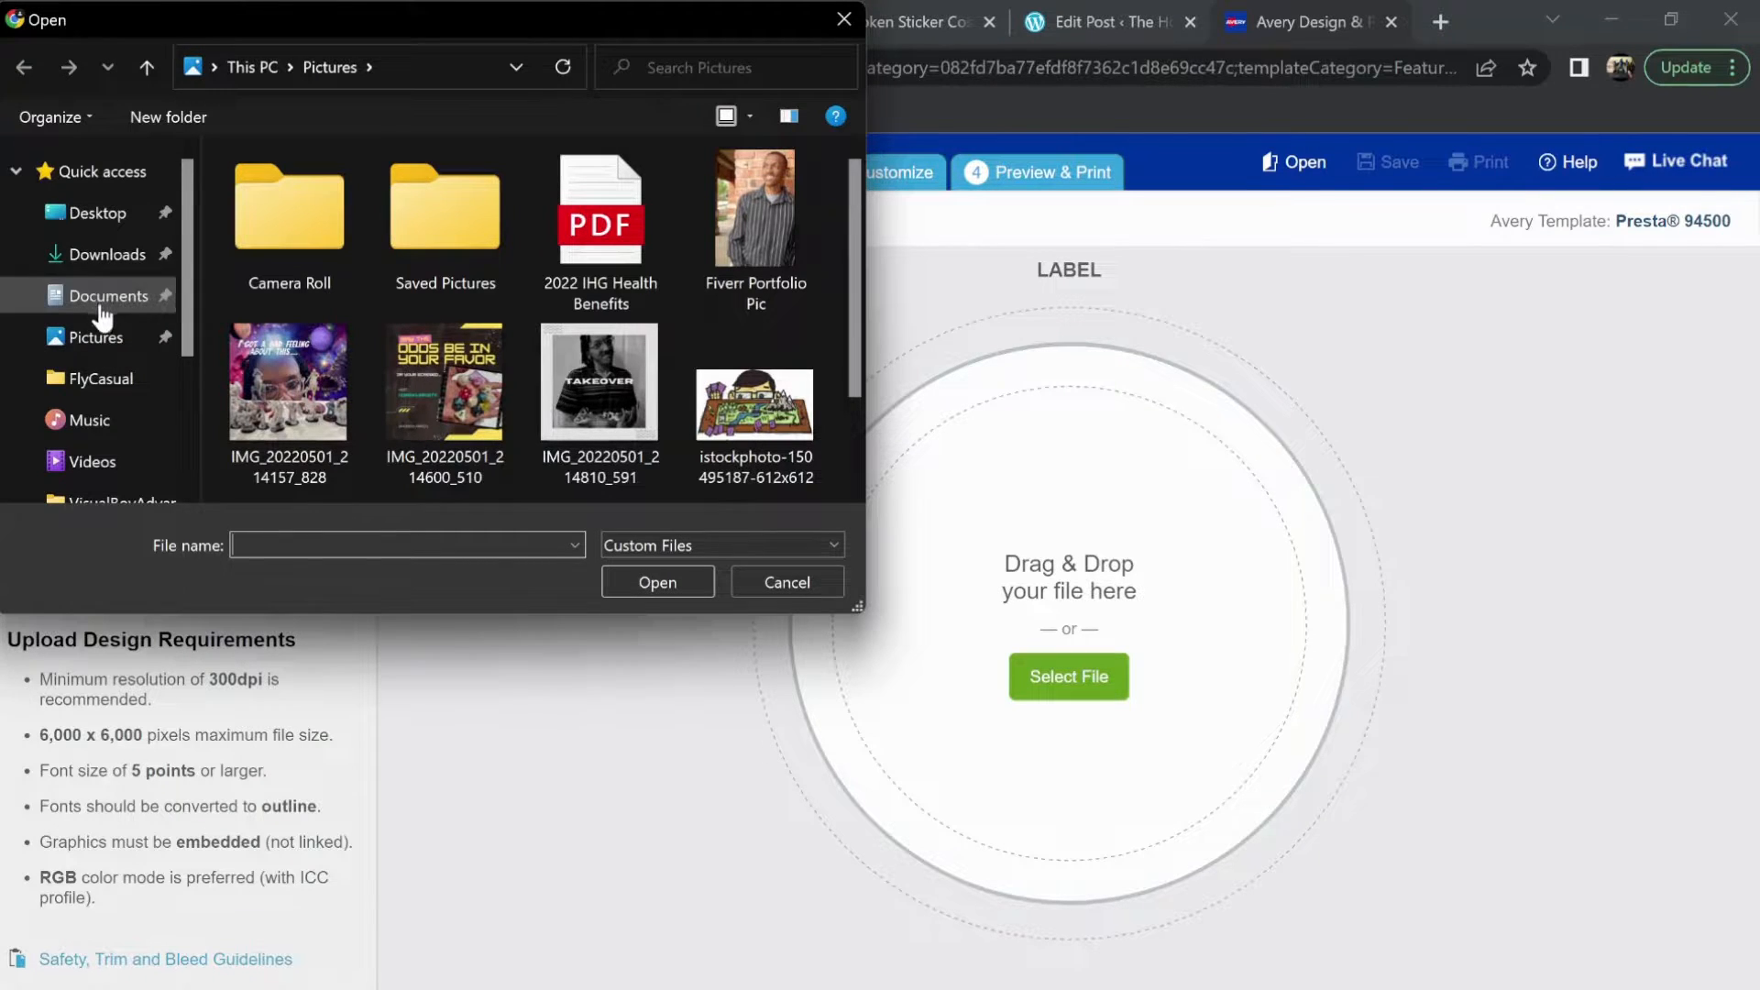
{"action": "left_click", "coordinate": [107, 254]}
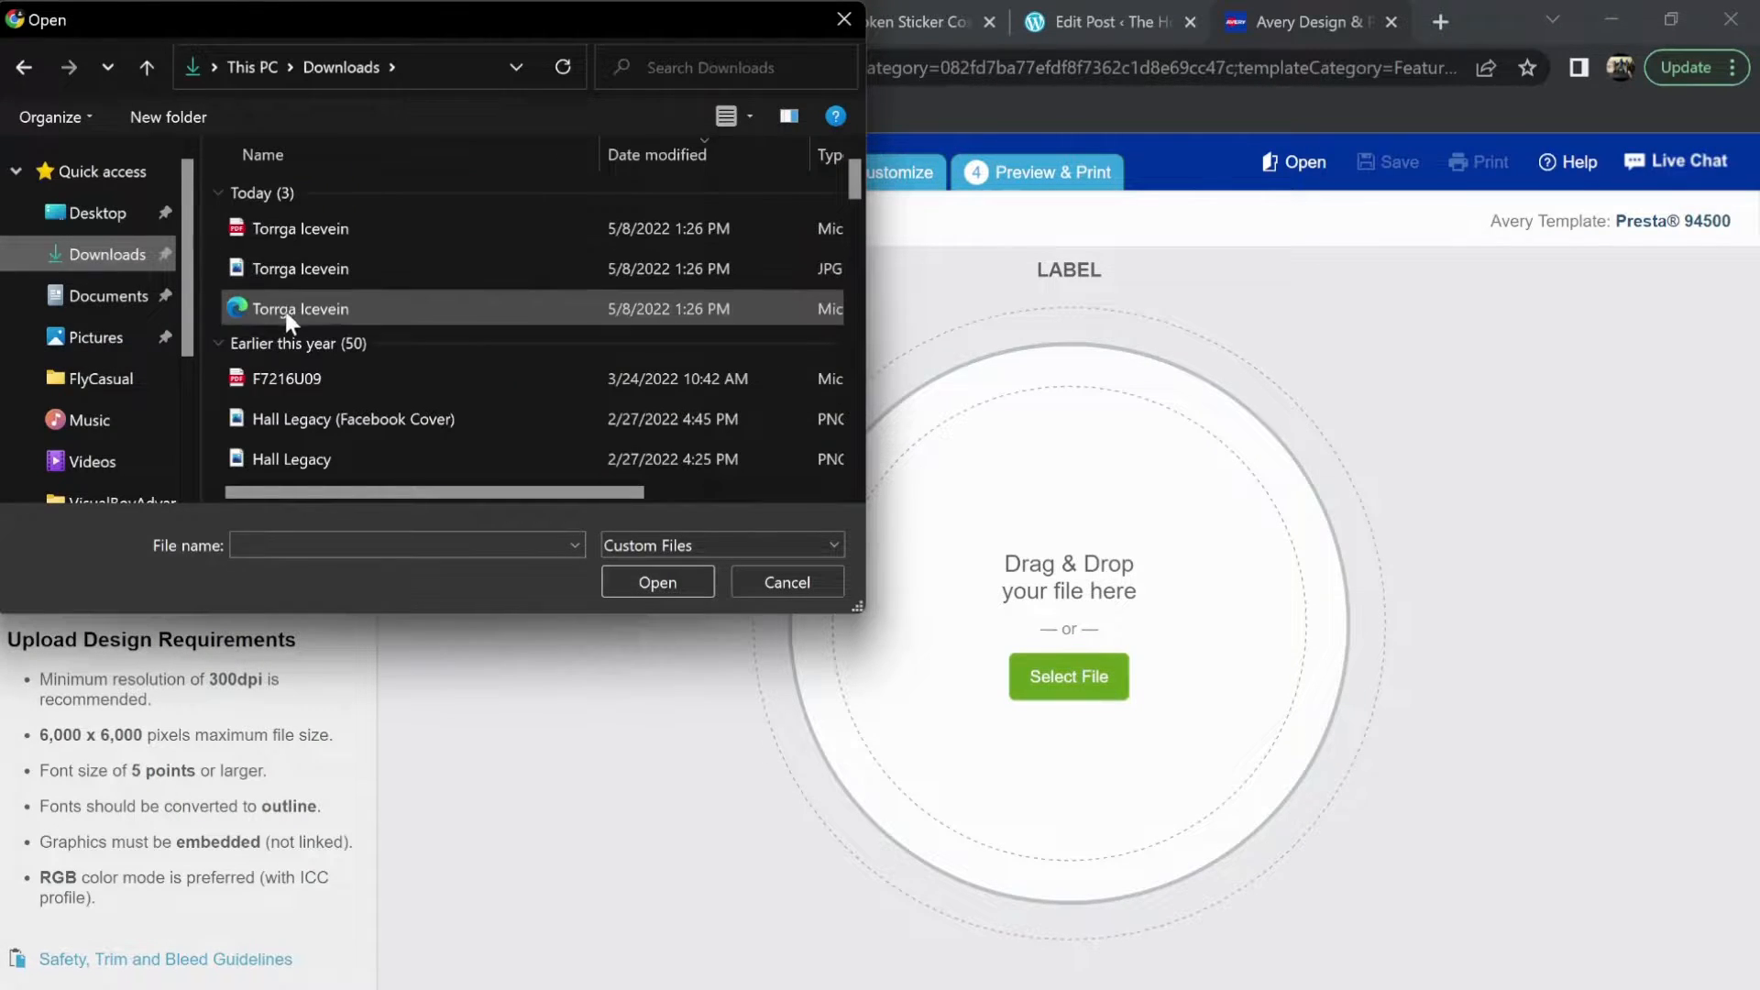
{"action": "left_click", "coordinate": [287, 313]}
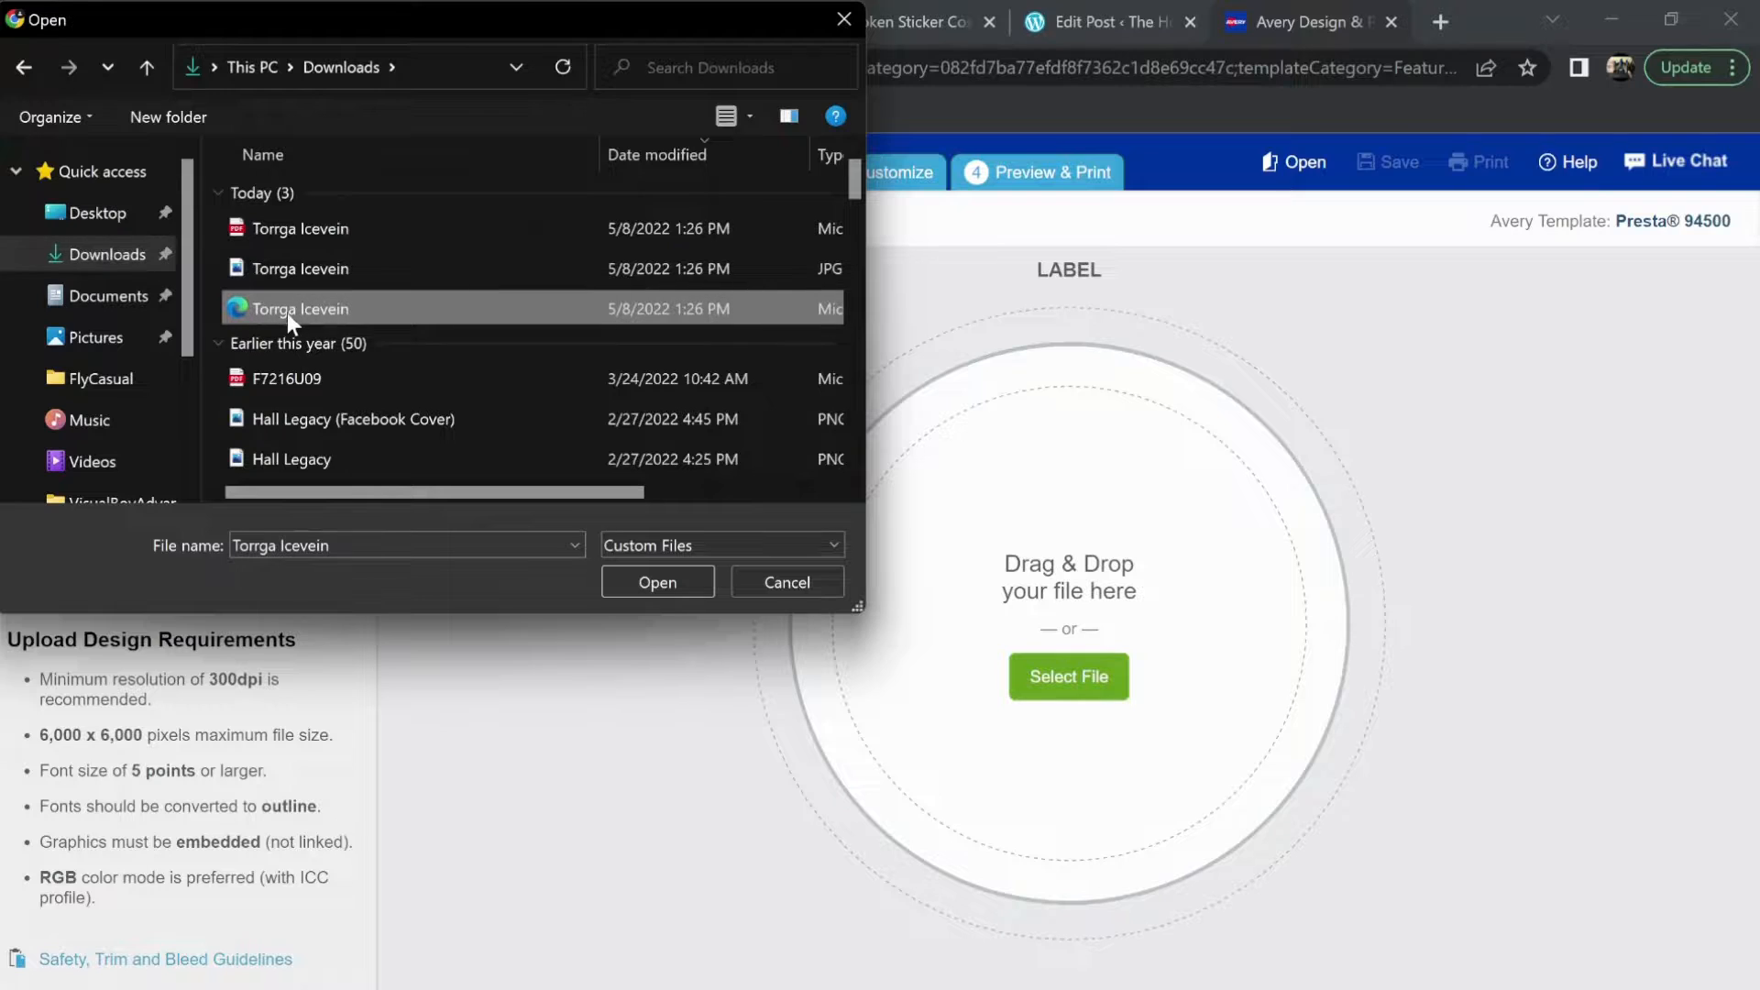
{"action": "left_click", "coordinate": [616, 579]}
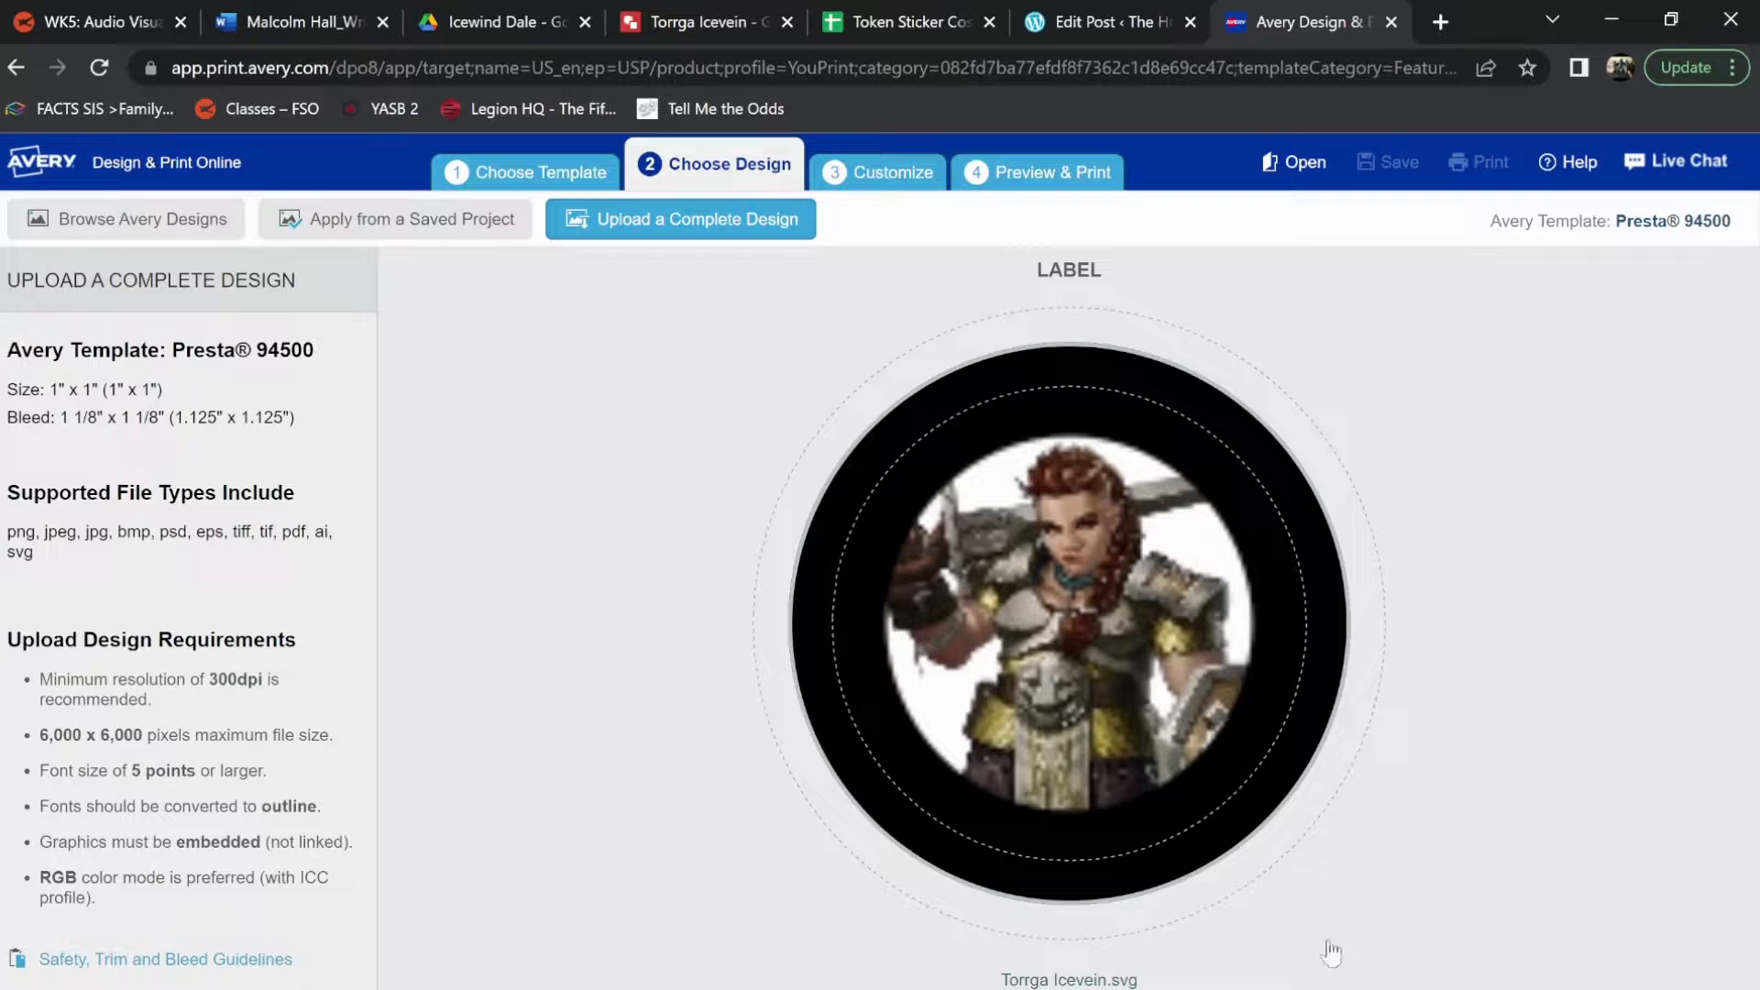
Bring the uploaded artwork into customization and try individual editing on labels 7 and 1 before returning to Edit All
{"action": "left_click", "coordinate": [1229, 794]}
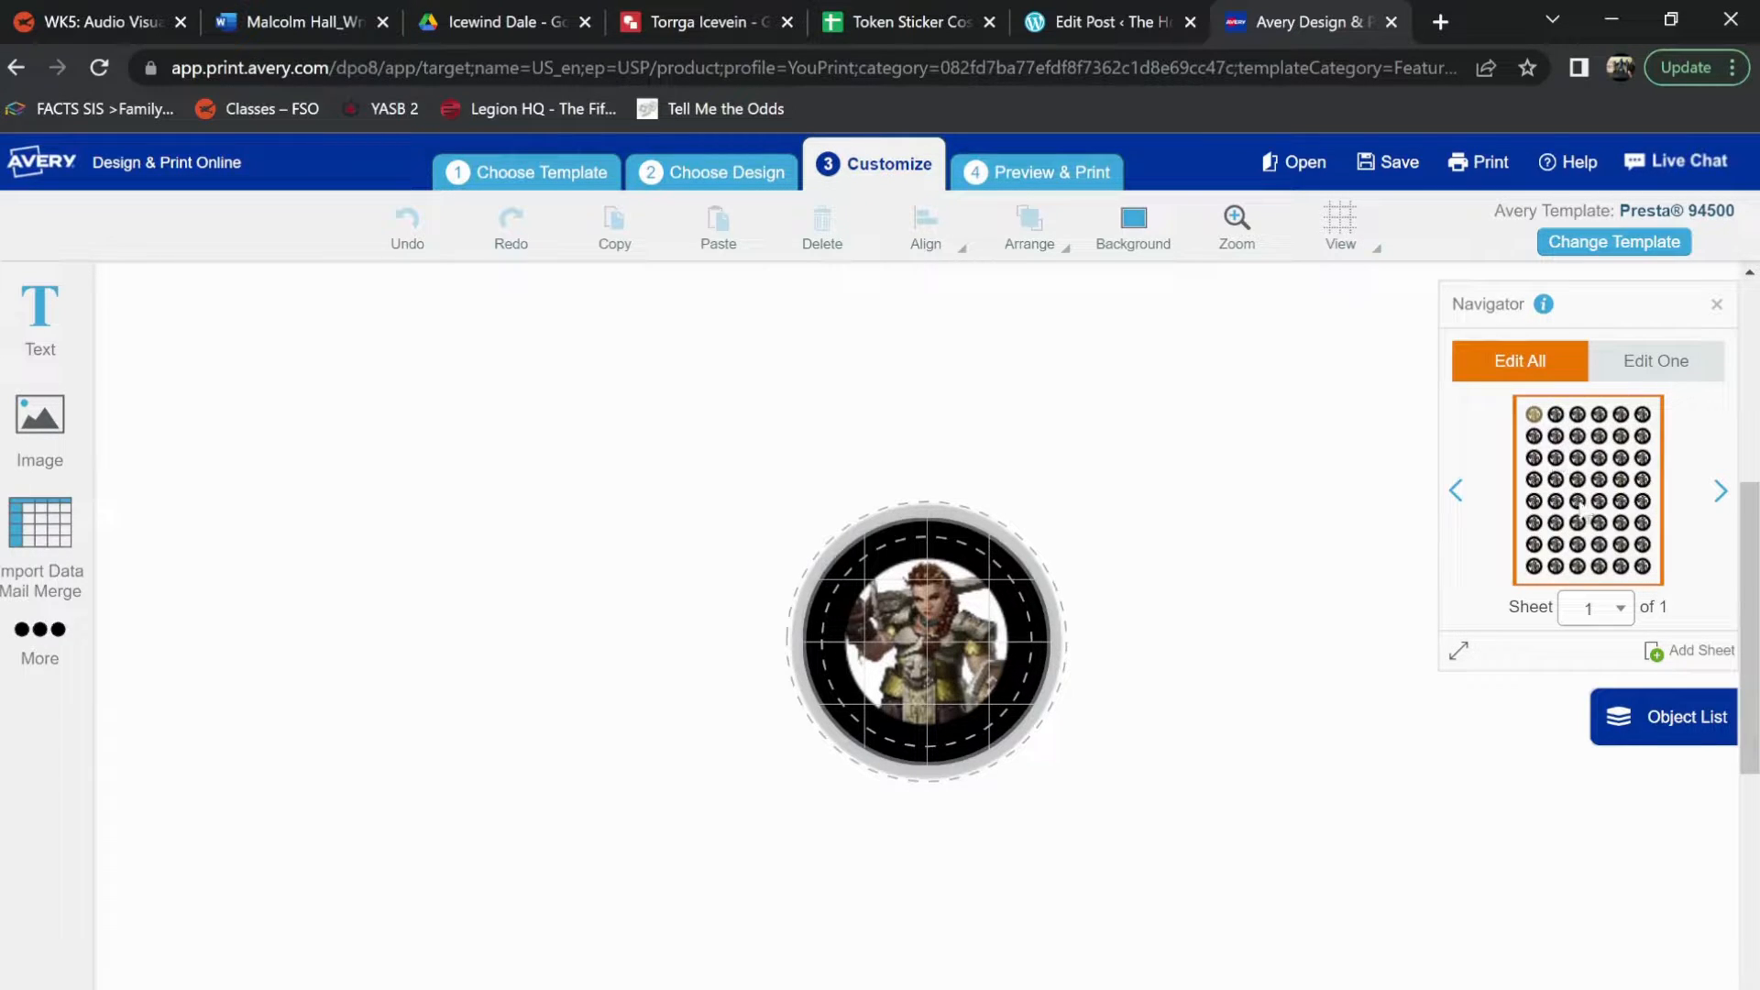
{"action": "left_click", "coordinate": [1612, 376]}
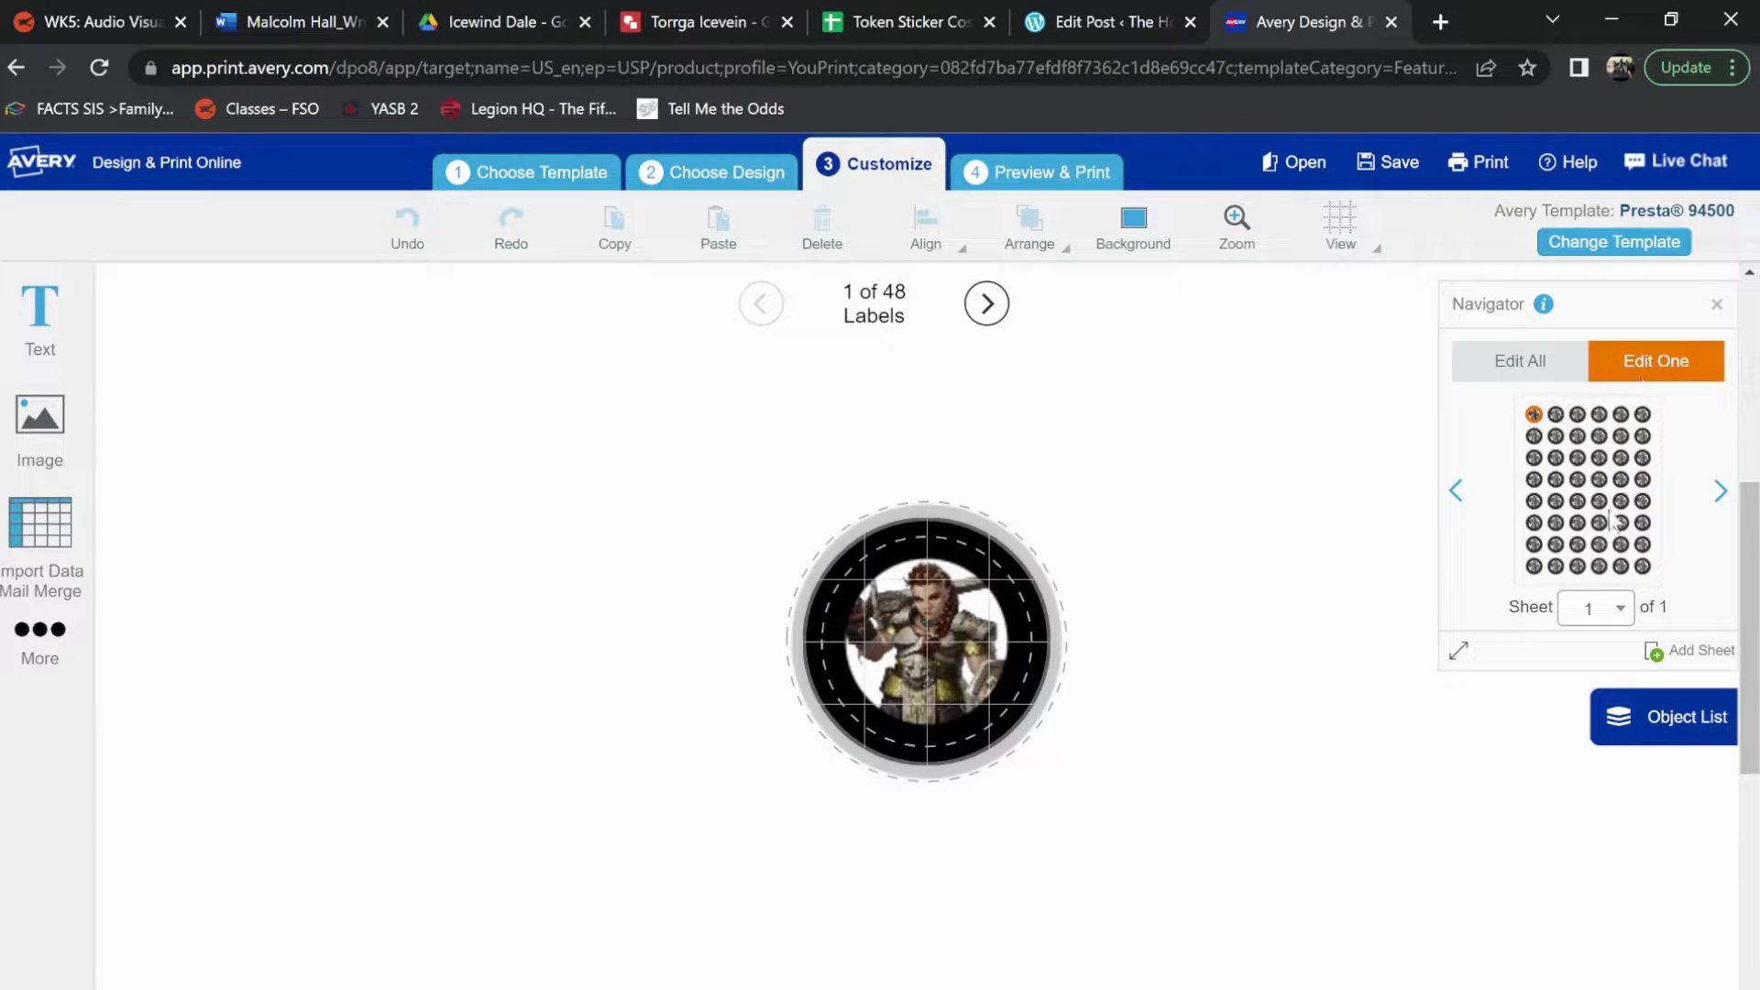
{"action": "left_click", "coordinate": [1536, 435]}
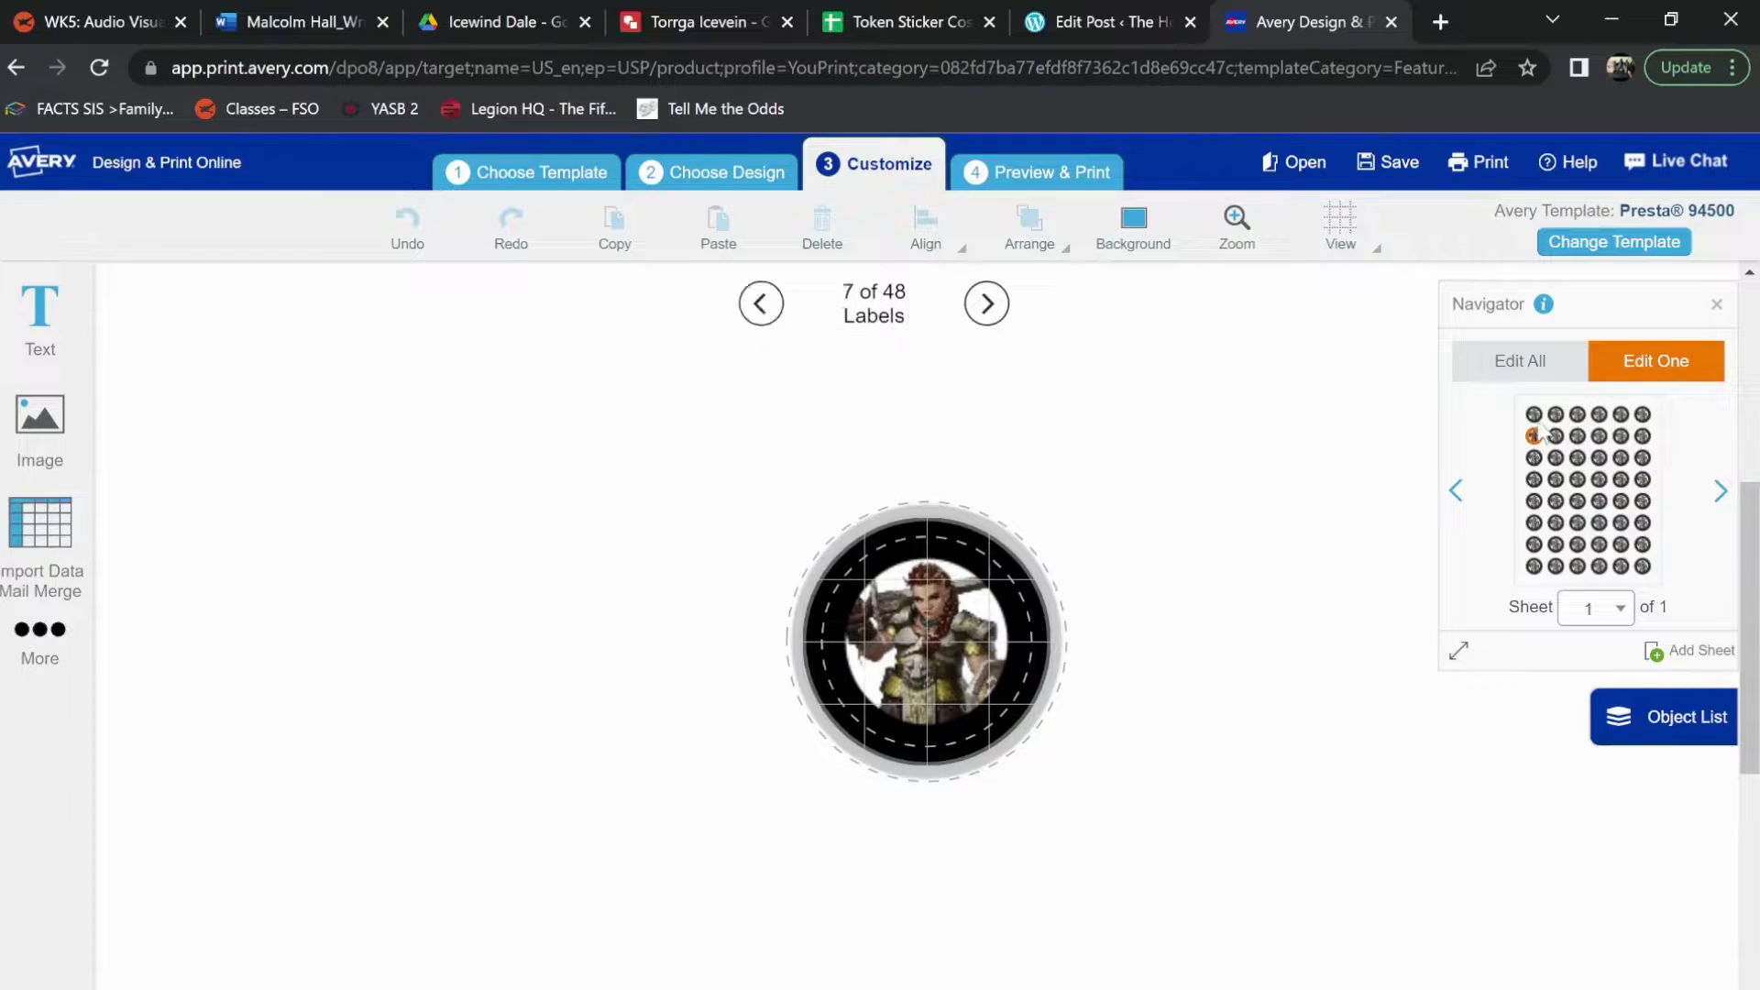
{"action": "left_click", "coordinate": [1534, 415]}
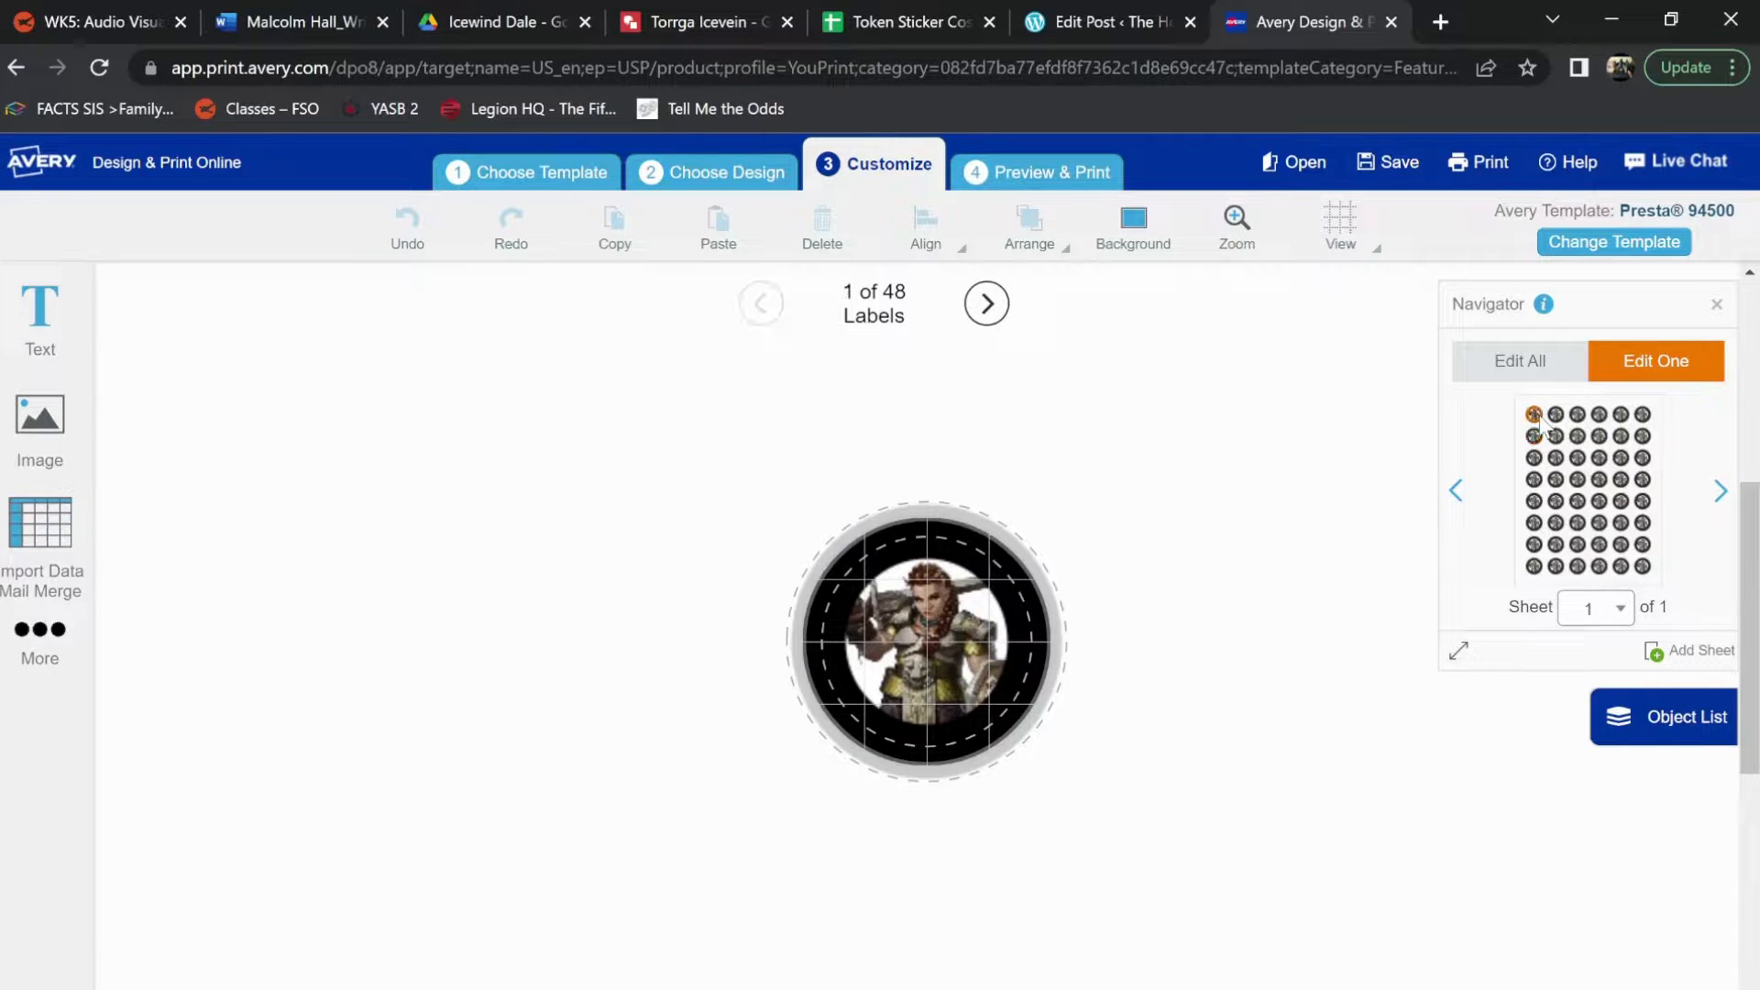
{"action": "left_click", "coordinate": [1568, 378]}
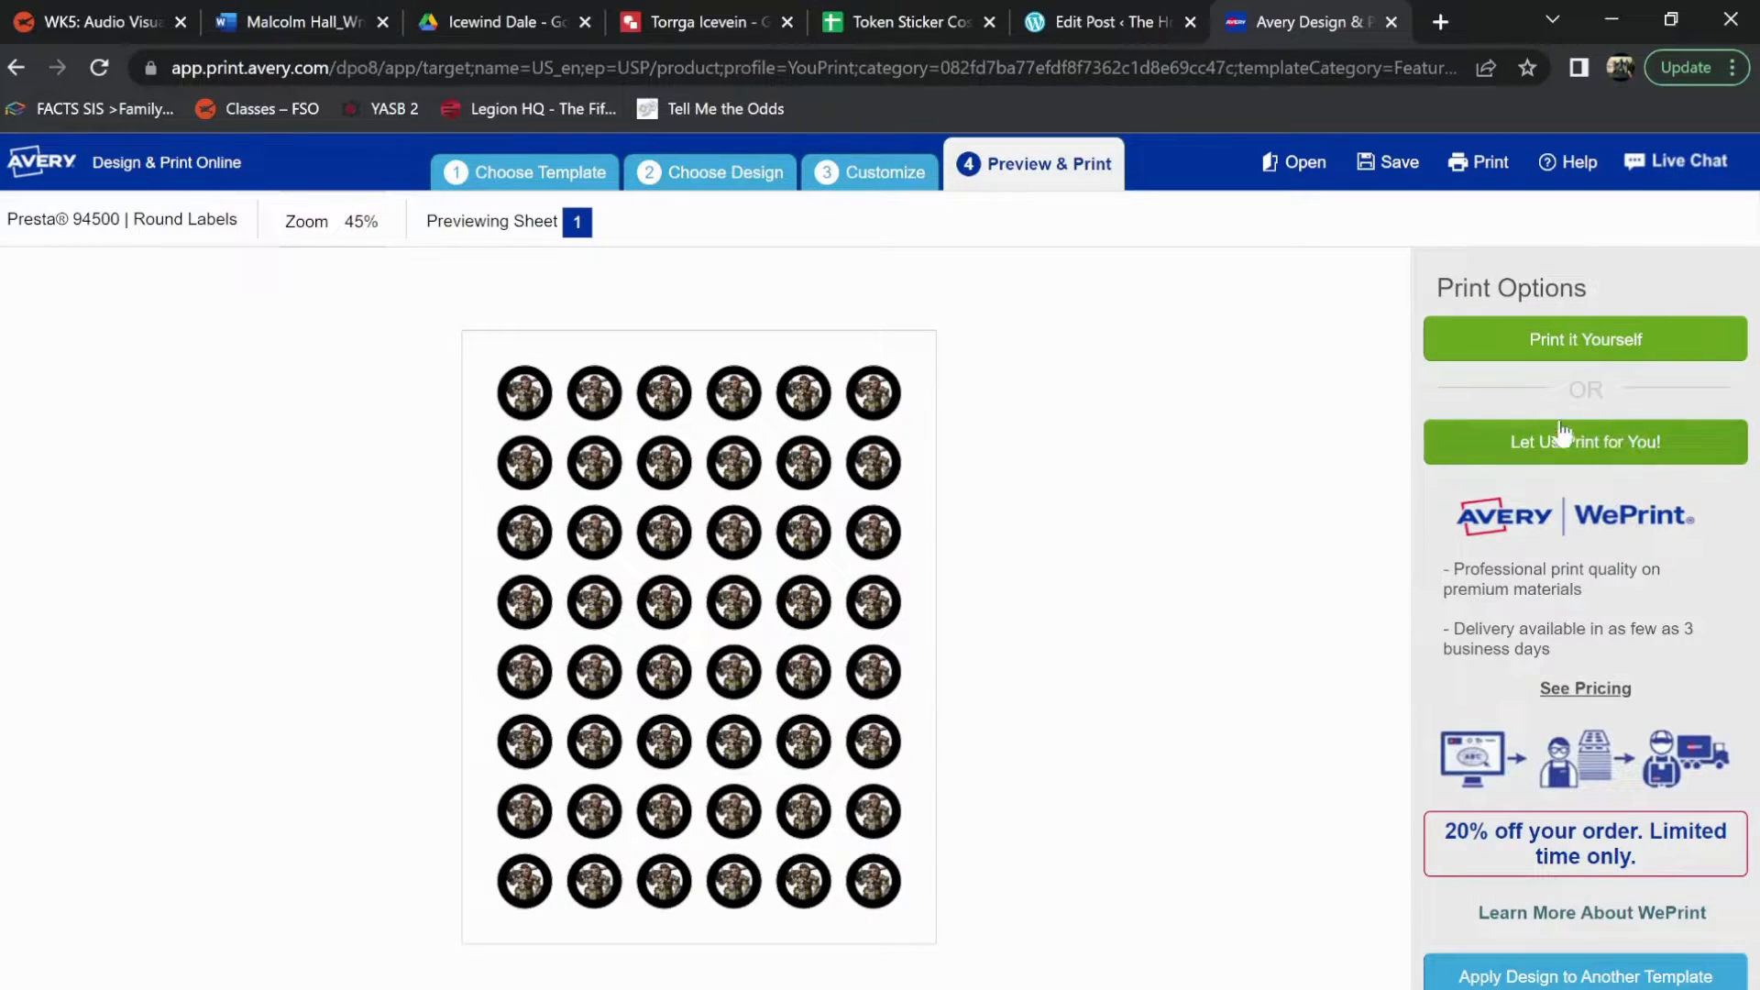
Choose to print the previewed sheet yourself and limit the print range to labels from 1 to 1
{"action": "left_click", "coordinate": [1550, 348]}
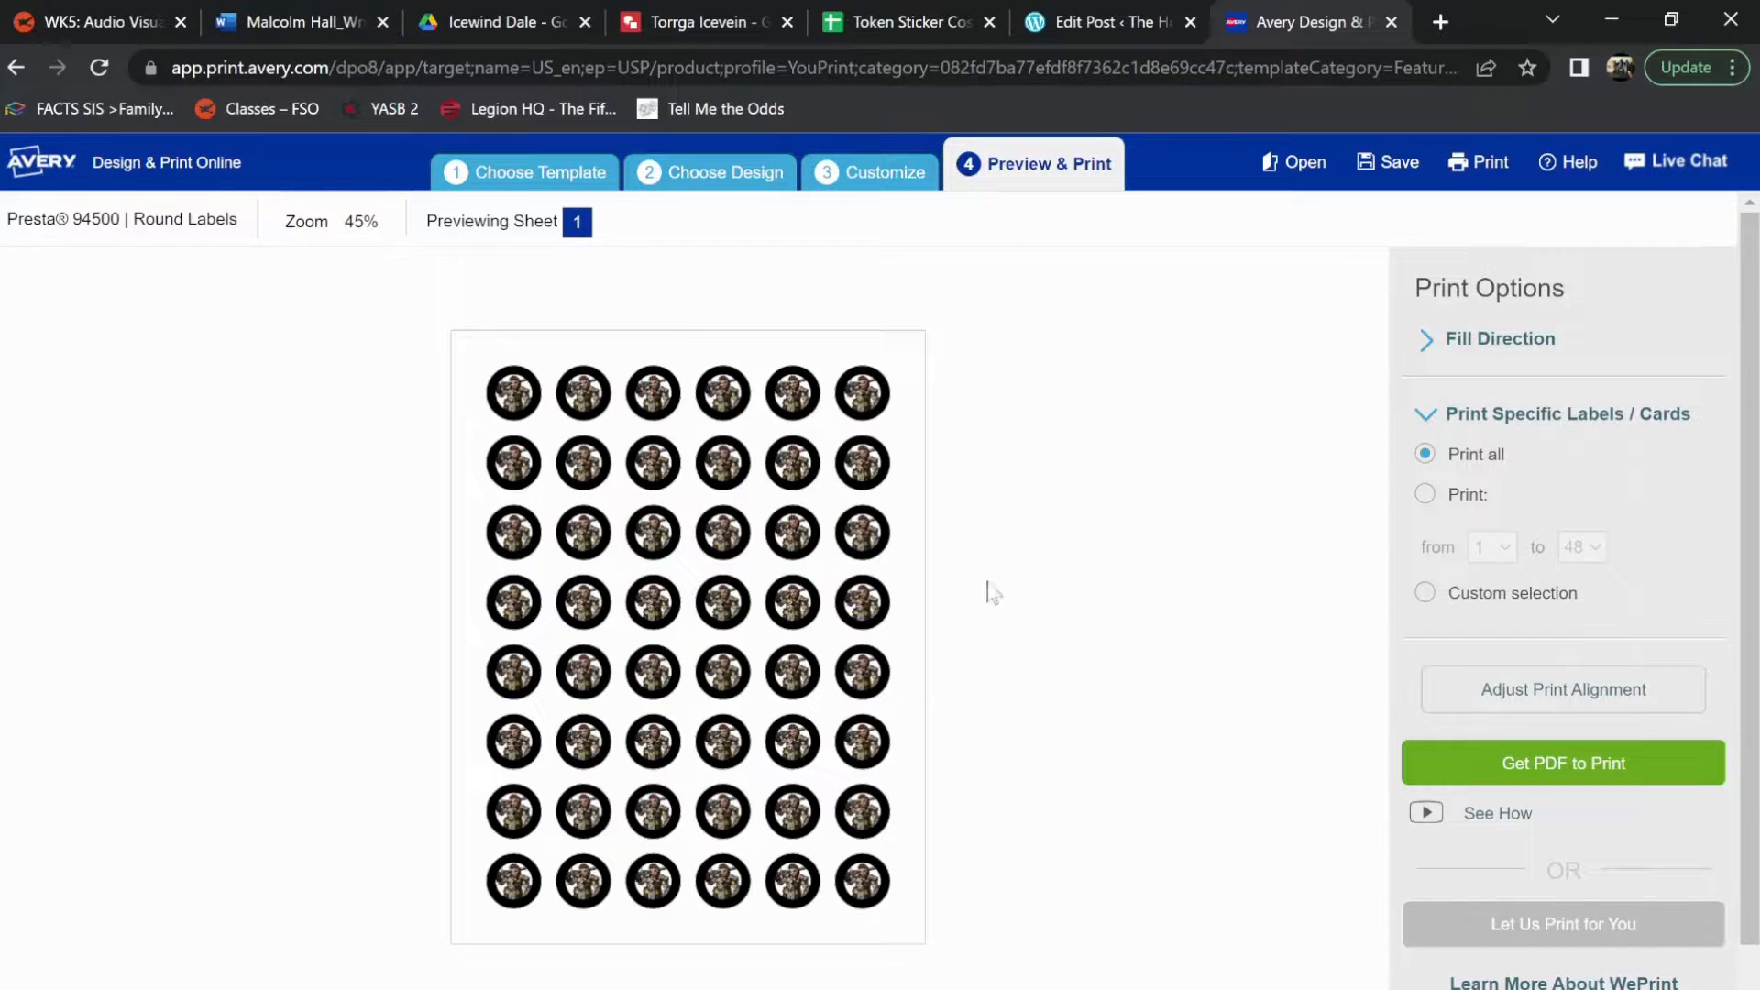
{"action": "left_click", "coordinate": [1433, 495]}
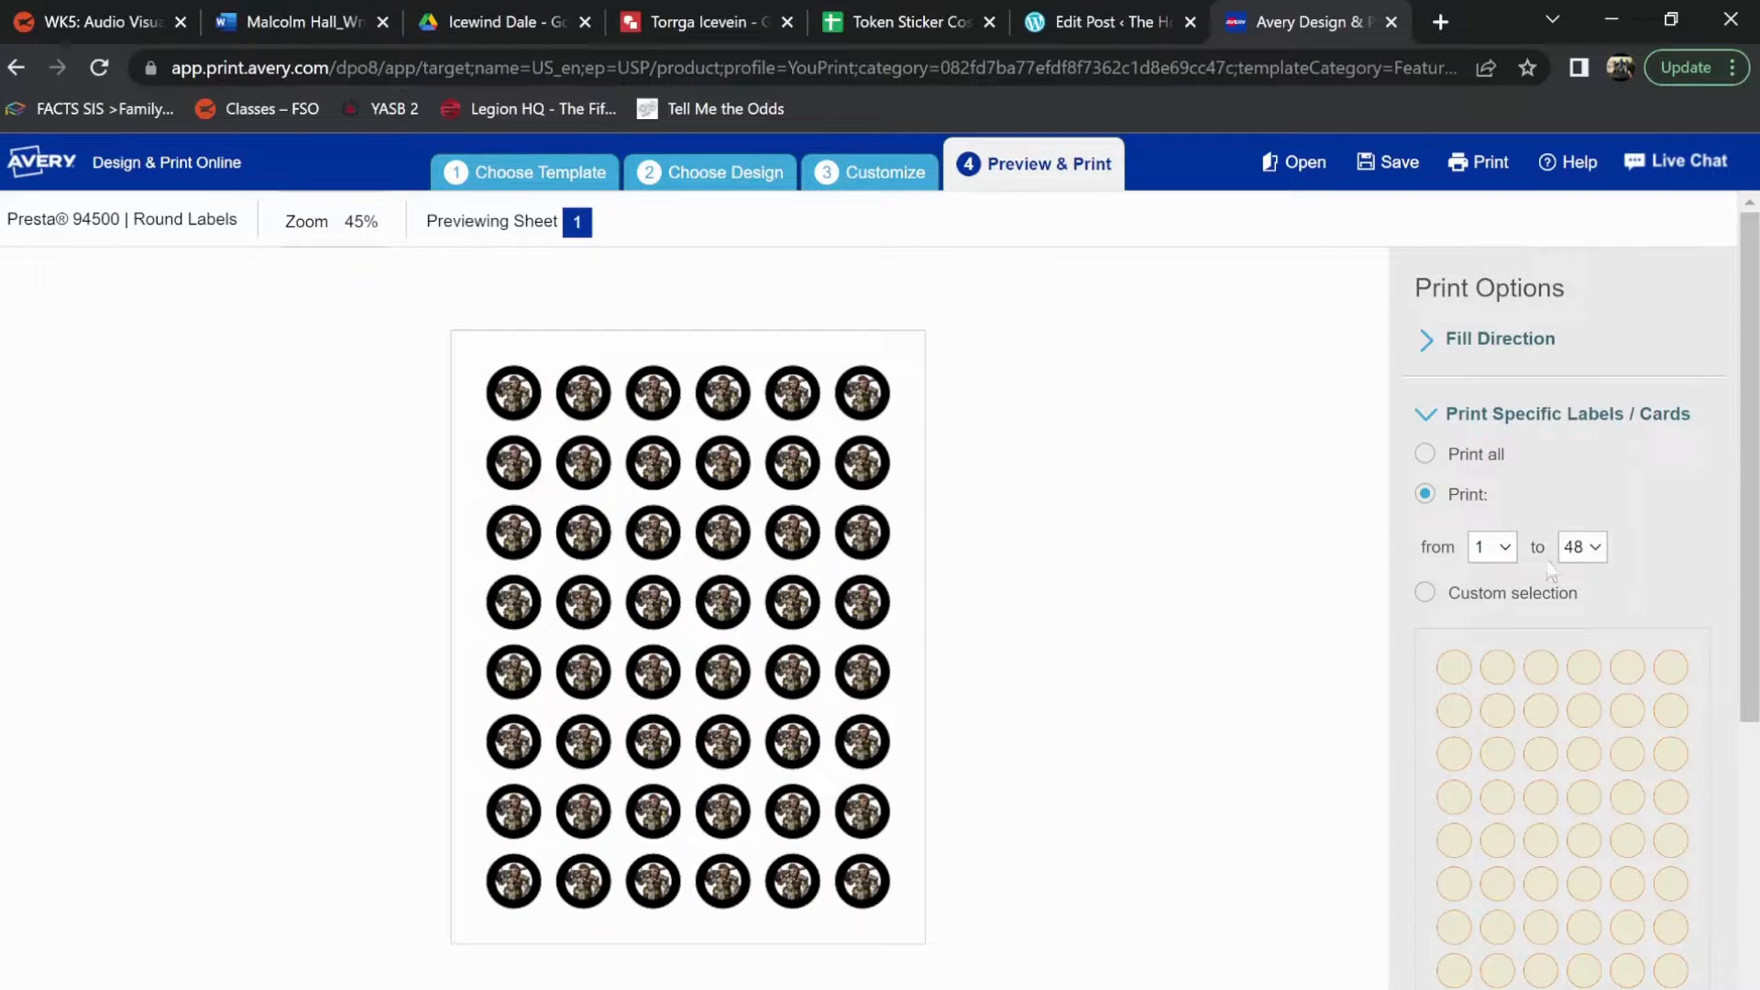
{"action": "left_click", "coordinate": [1582, 549]}
{"action": "scroll", "coordinate": [1590, 653], "scroll_direction": "up", "scroll_amount": 5}
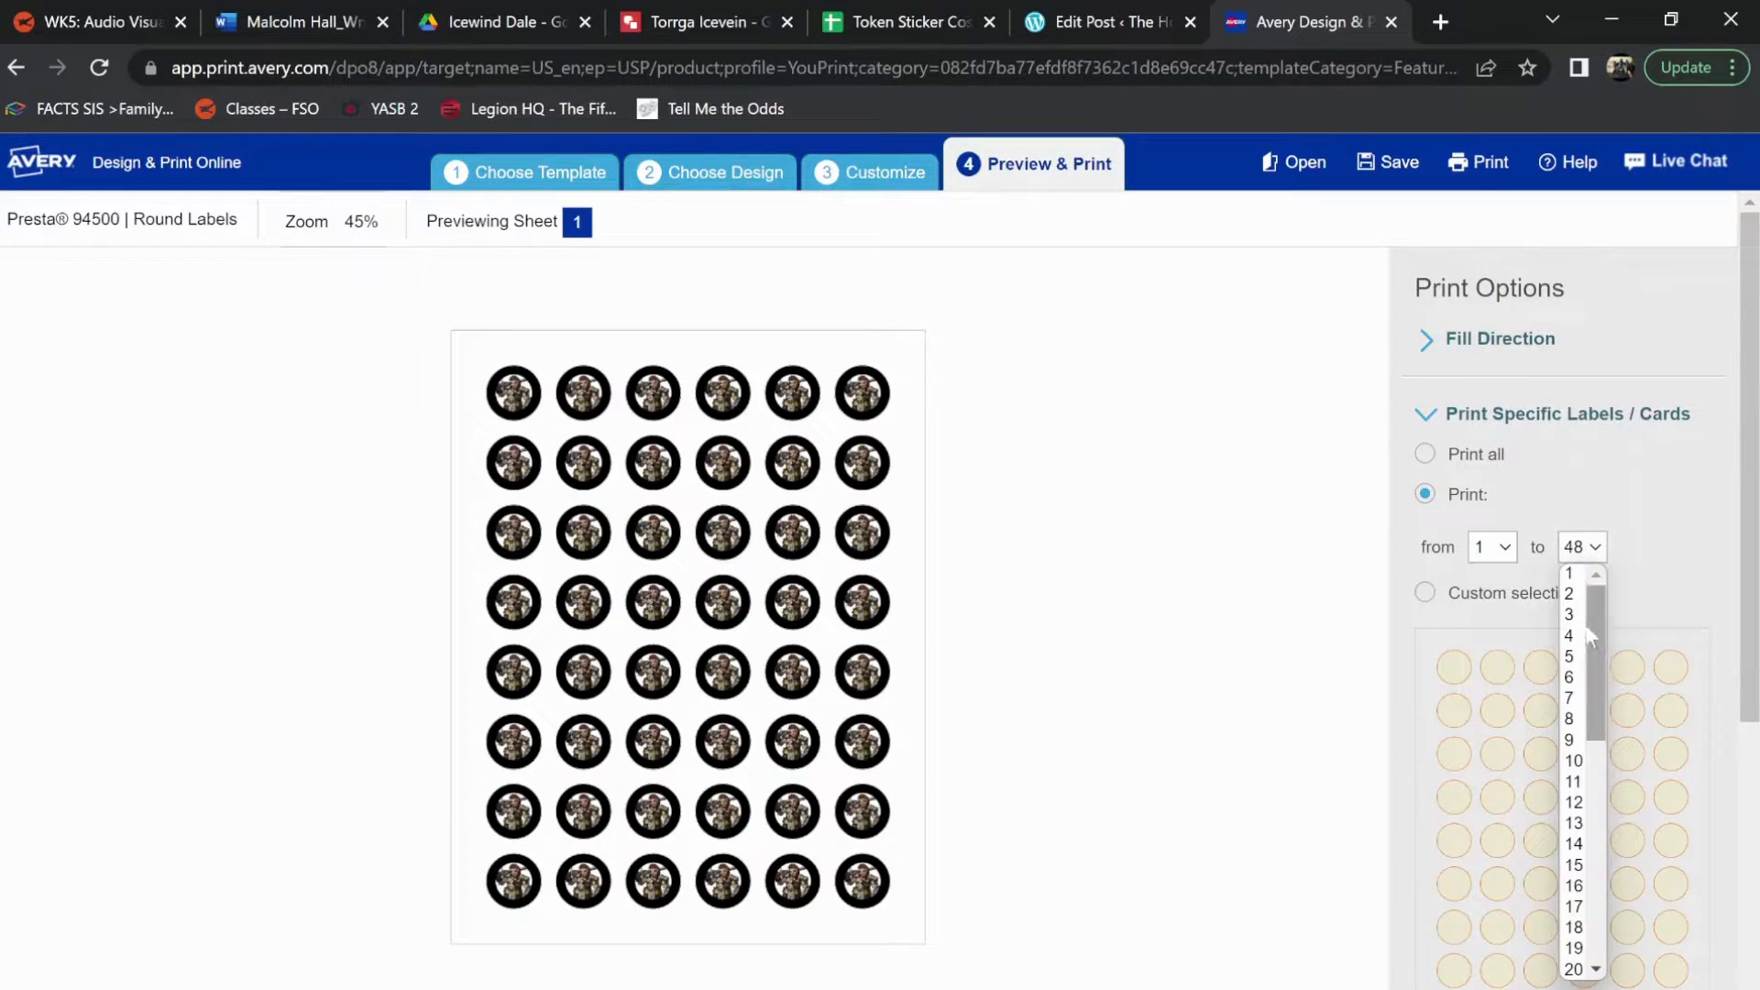
{"action": "left_click", "coordinate": [1572, 576]}
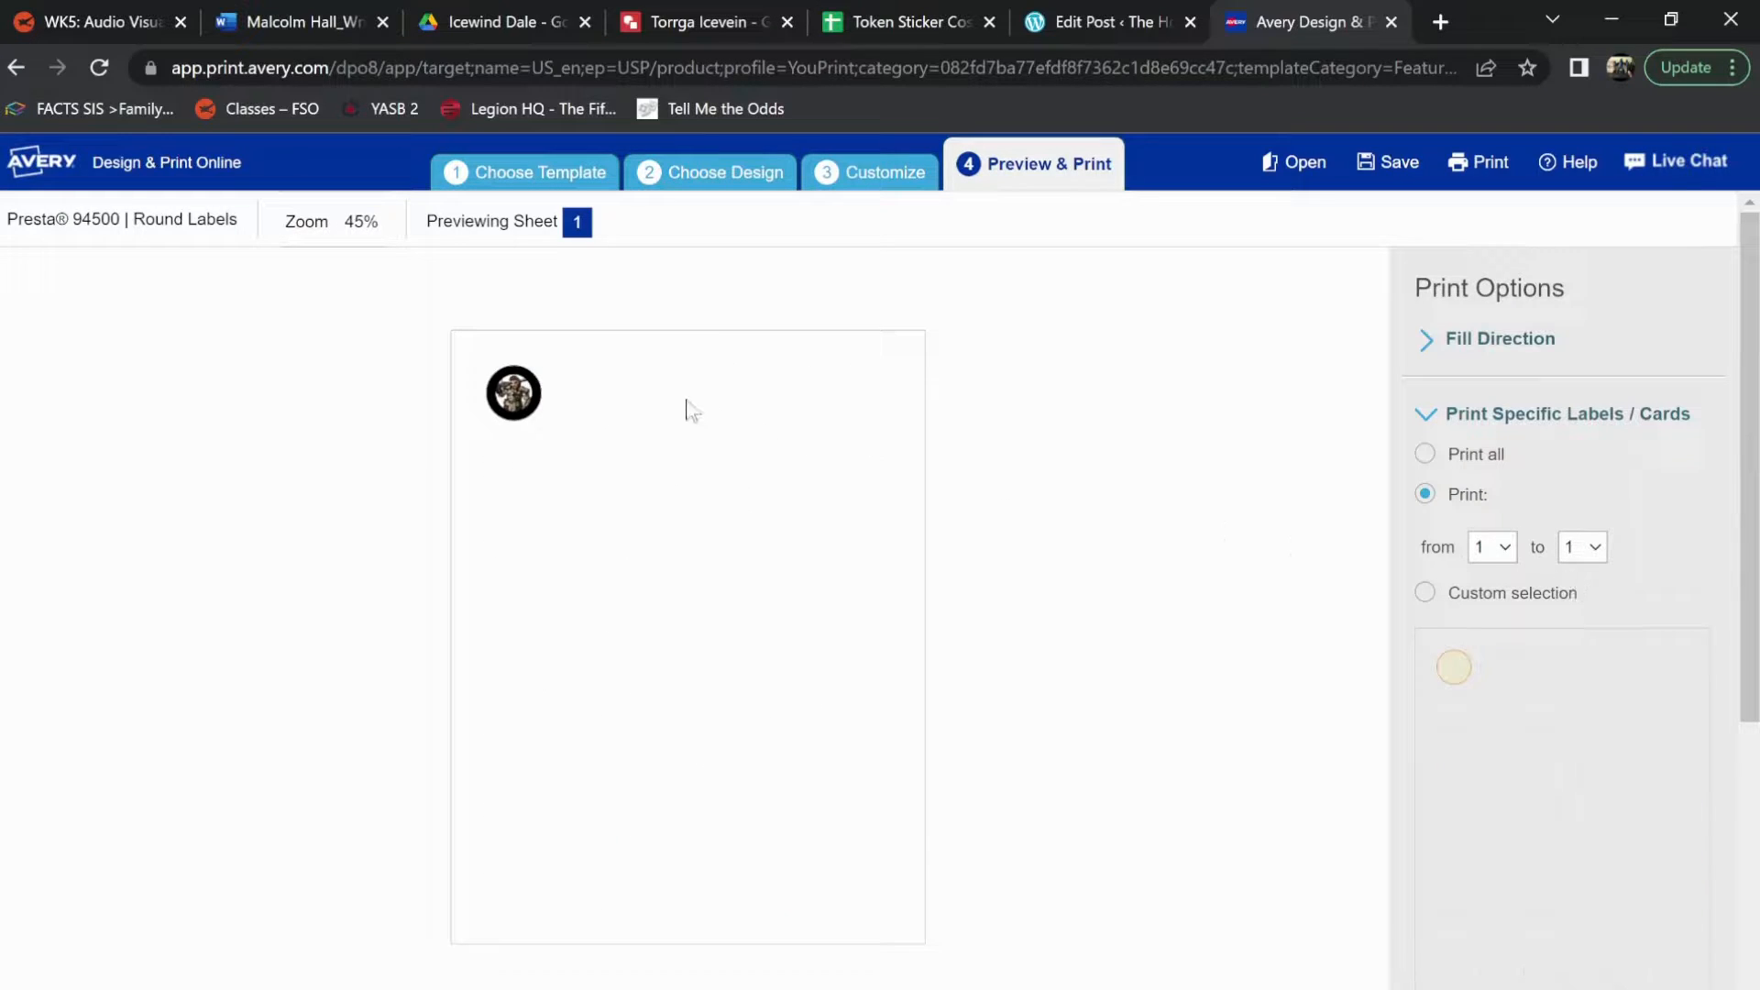
Generate and open the label PDF without saving the design, and check its print preview without printing
{"action": "scroll", "coordinate": [1237, 503], "scroll_direction": "down", "scroll_amount": 5}
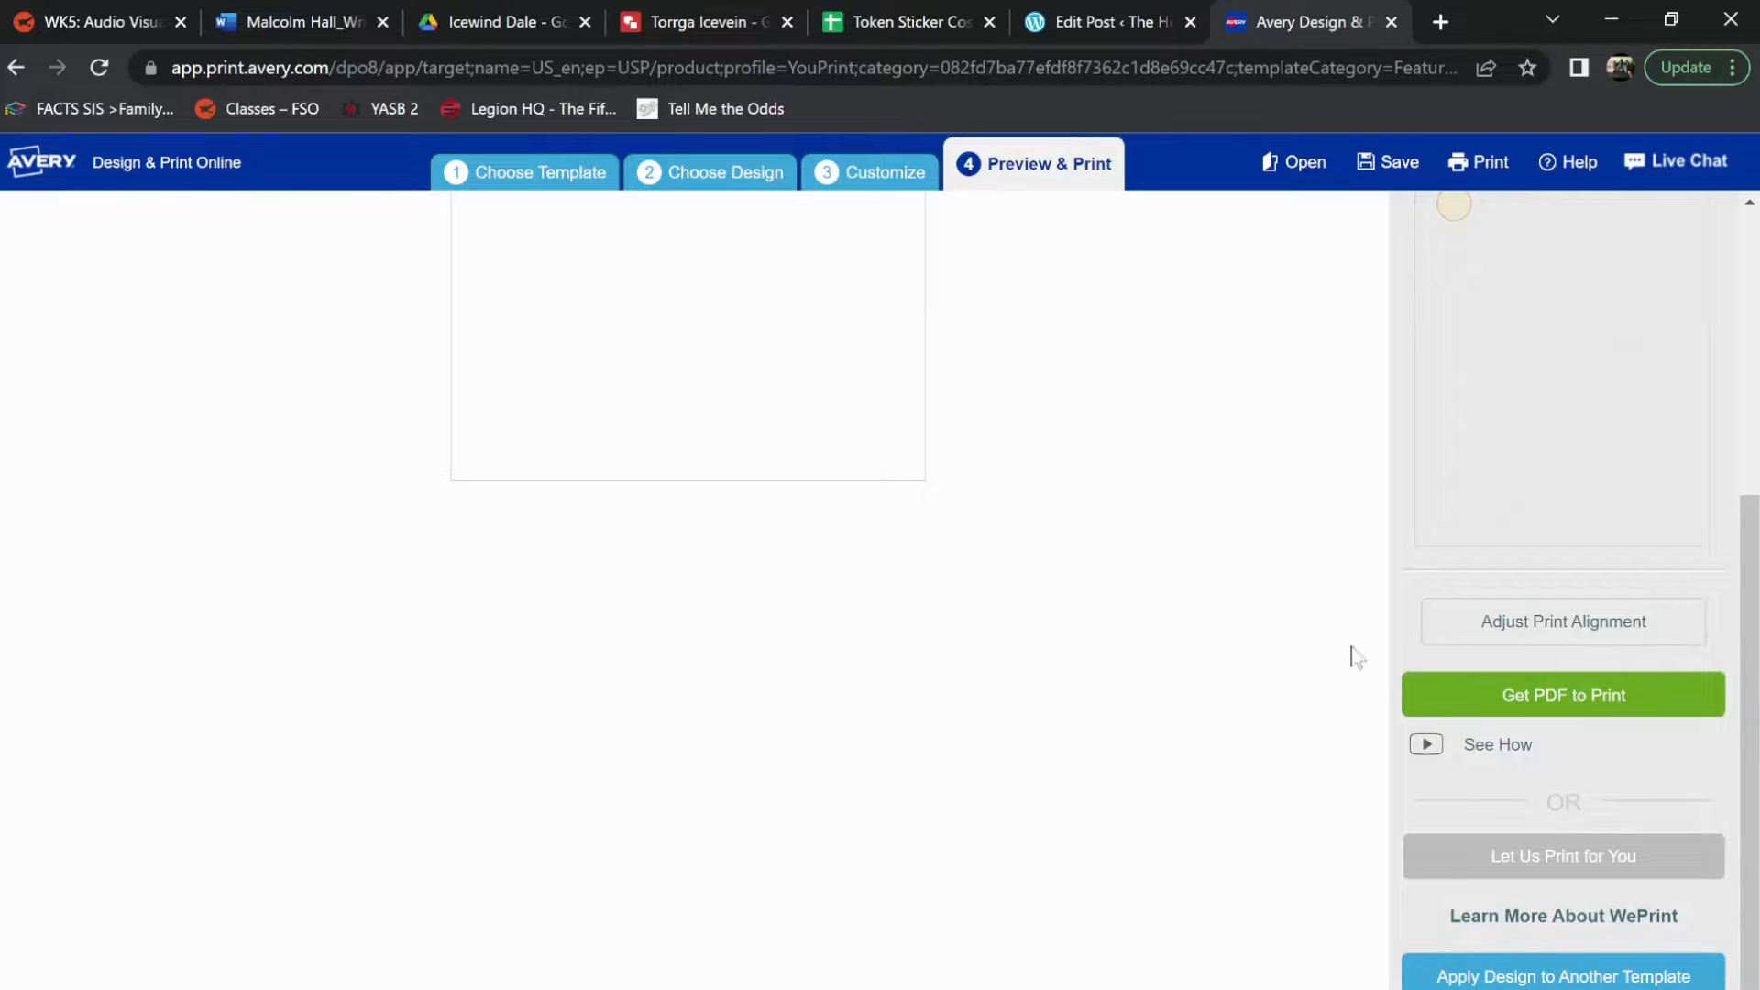
{"action": "left_click", "coordinate": [1475, 704]}
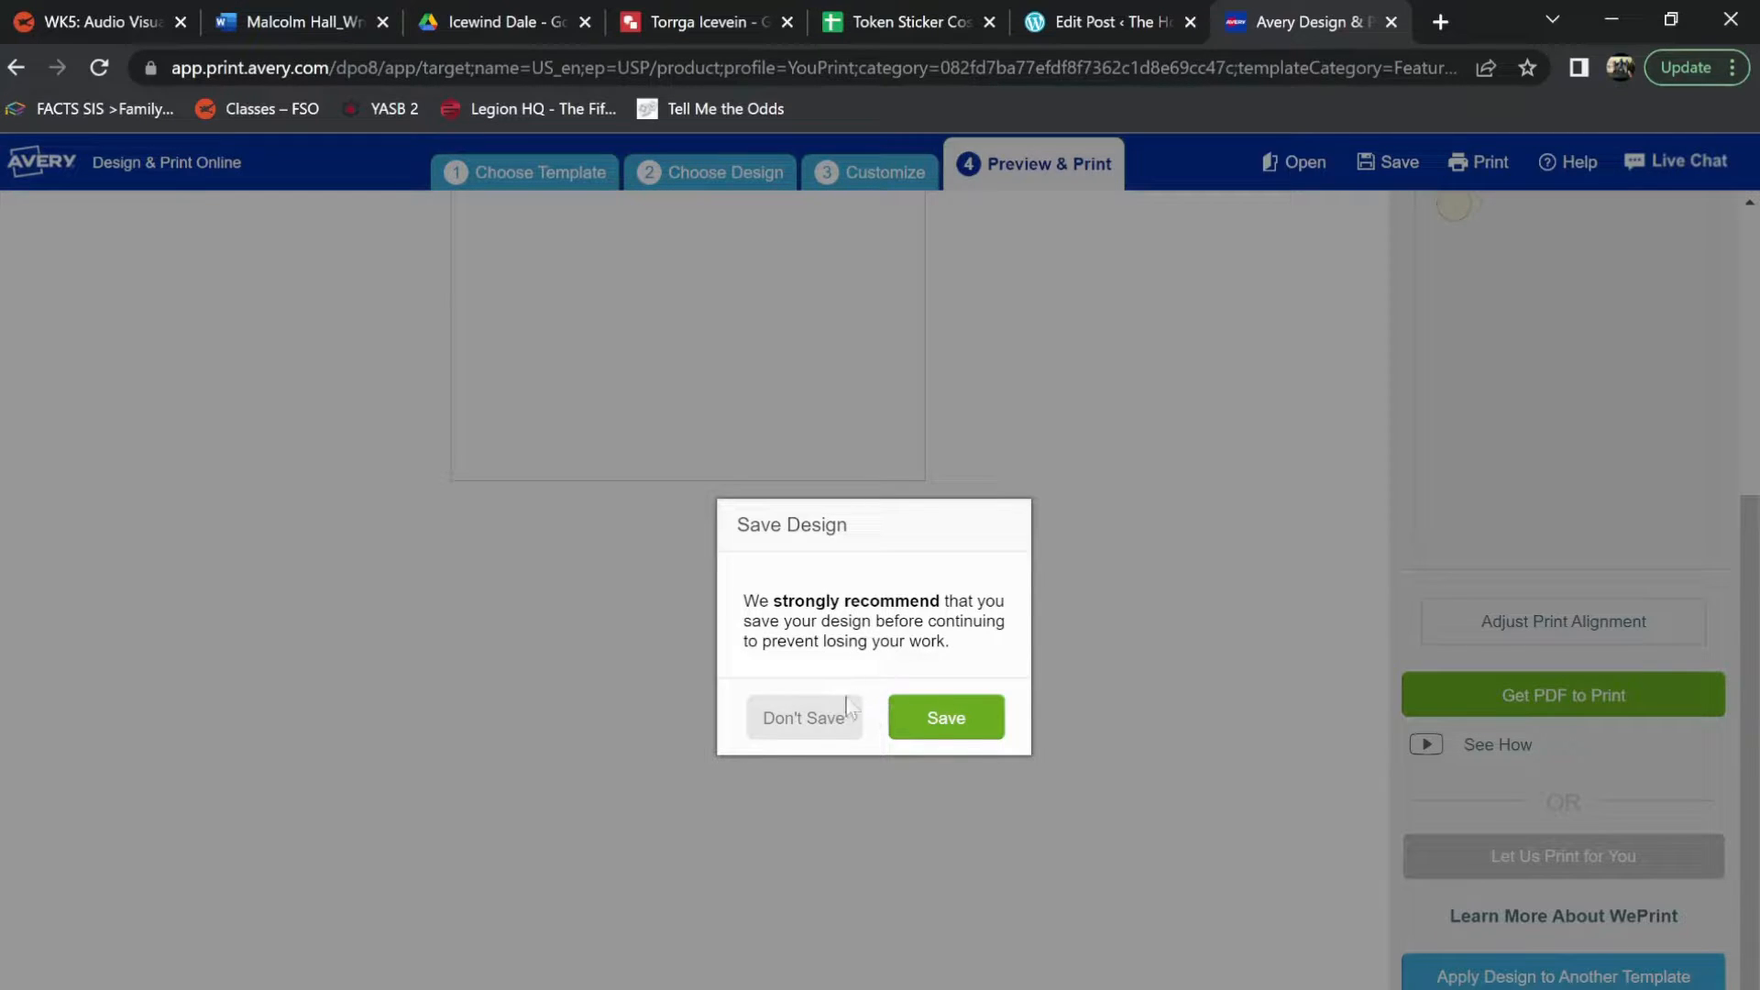
{"action": "left_click", "coordinate": [797, 716]}
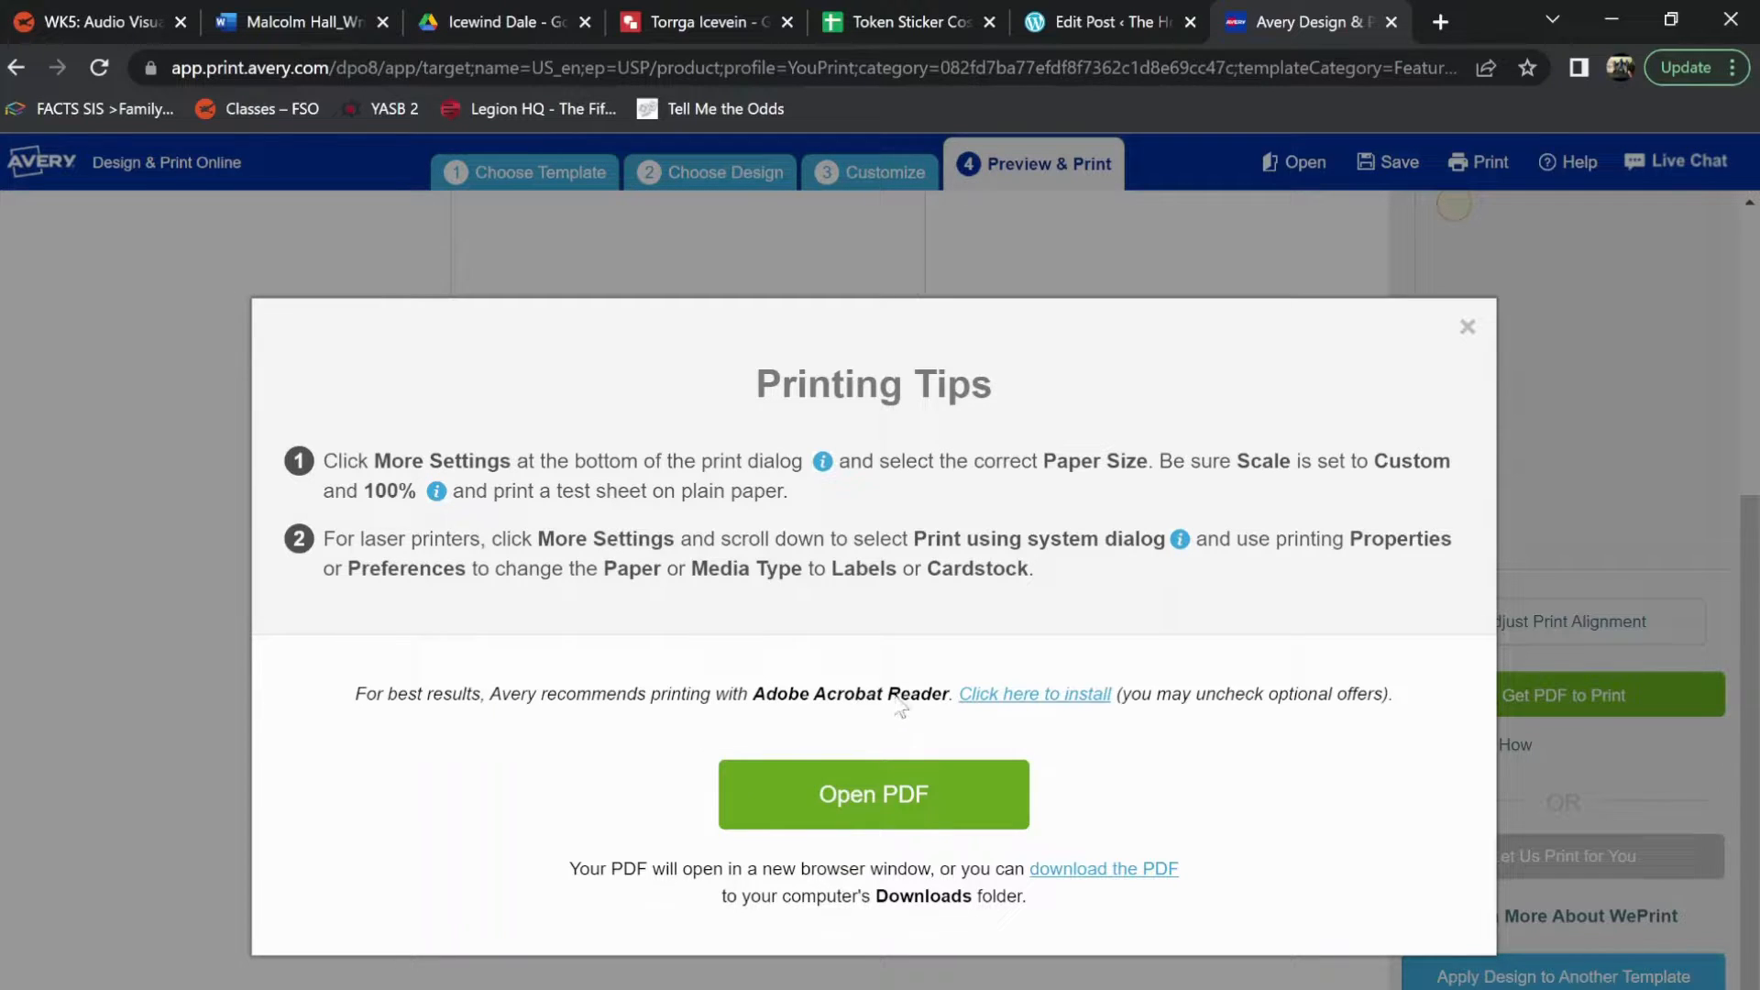
{"action": "left_click", "coordinate": [967, 802]}
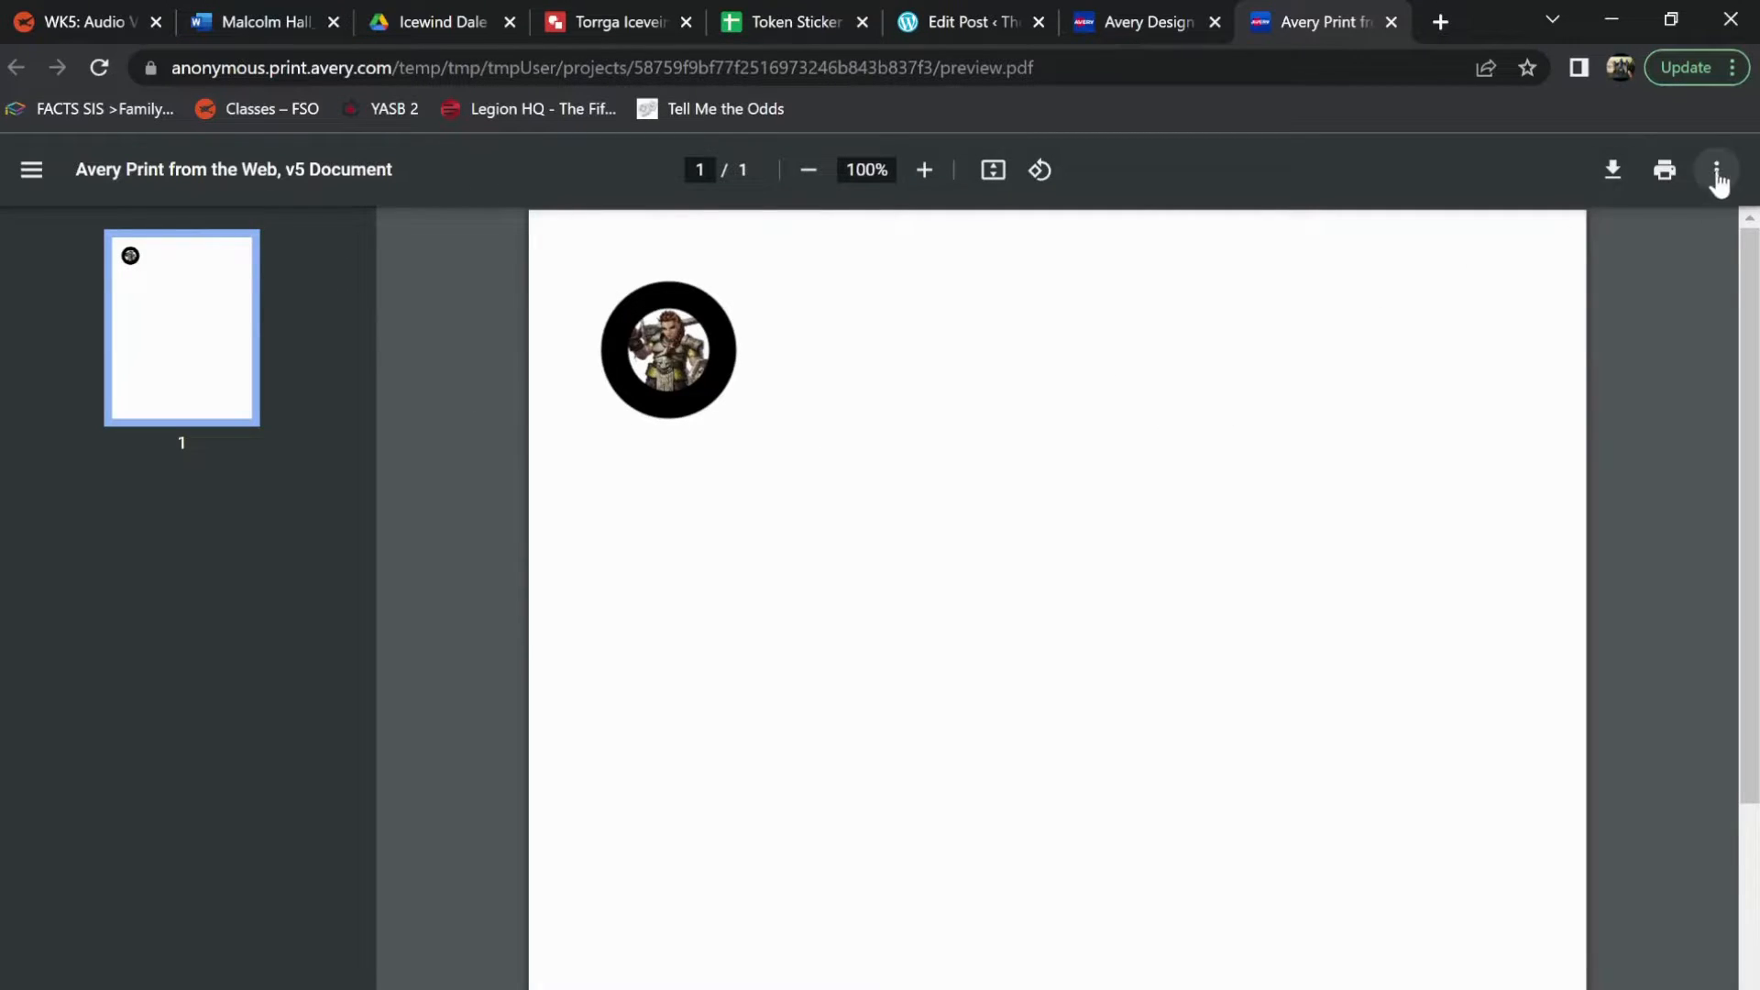
{"action": "left_click", "coordinate": [1667, 170]}
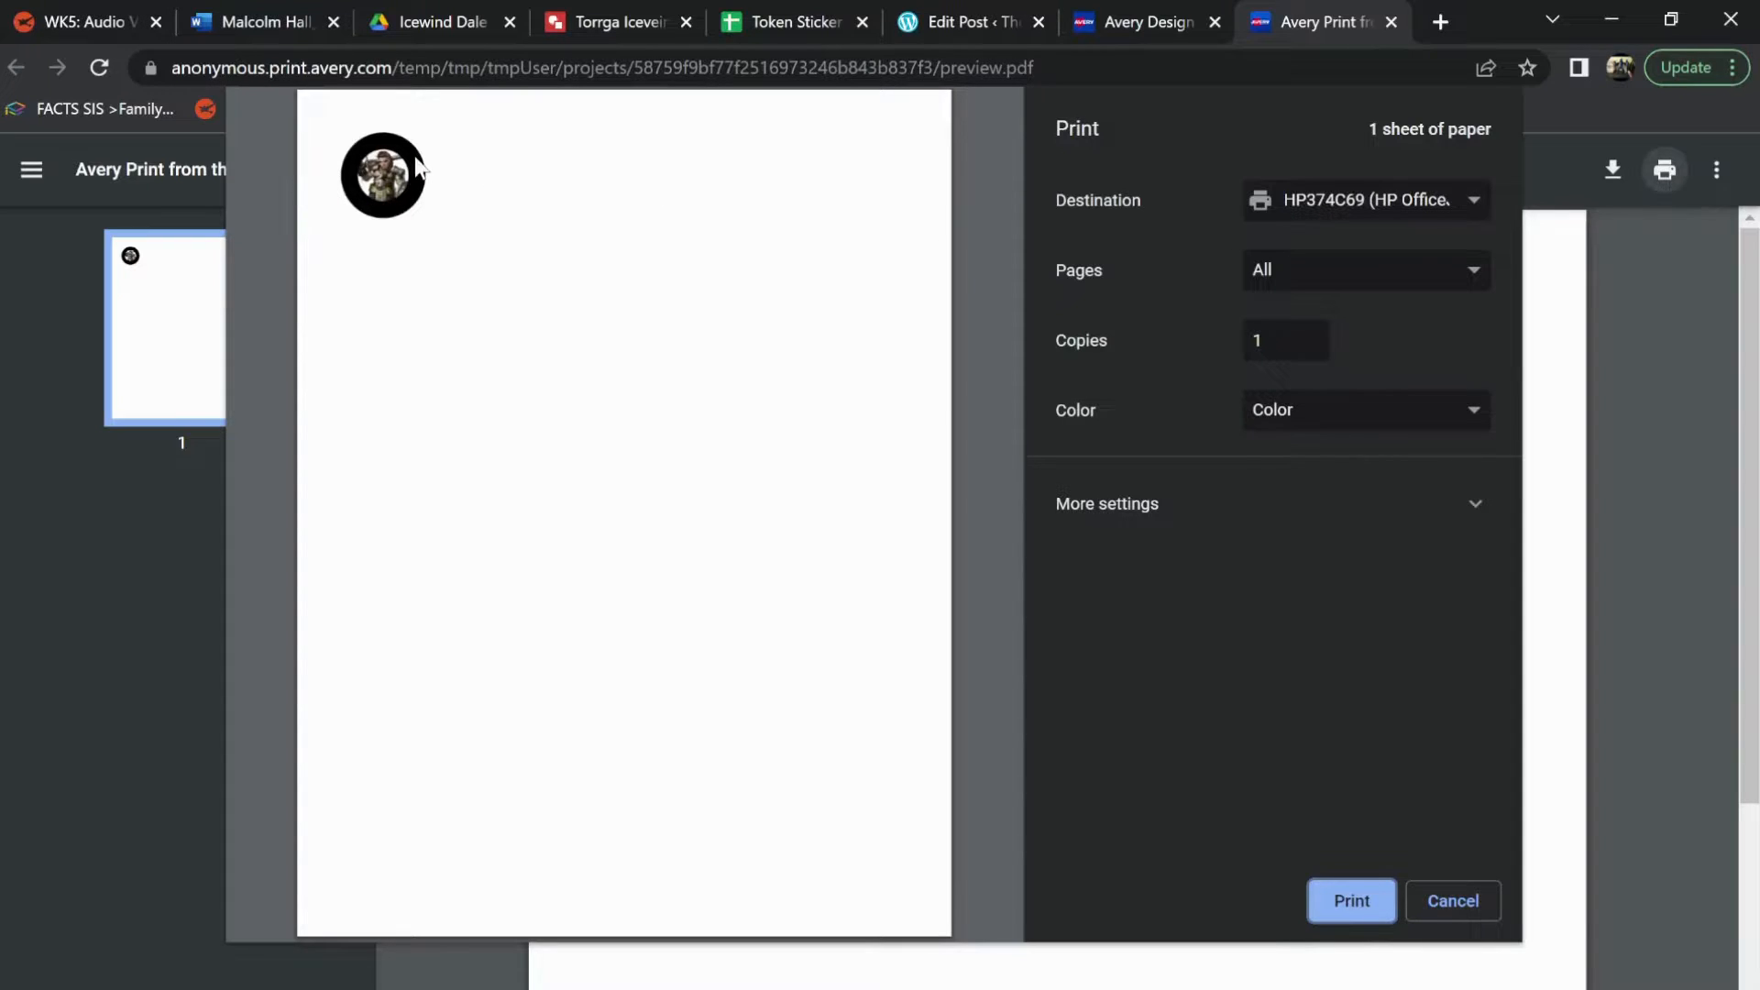
{"action": "left_click", "coordinate": [1474, 908]}
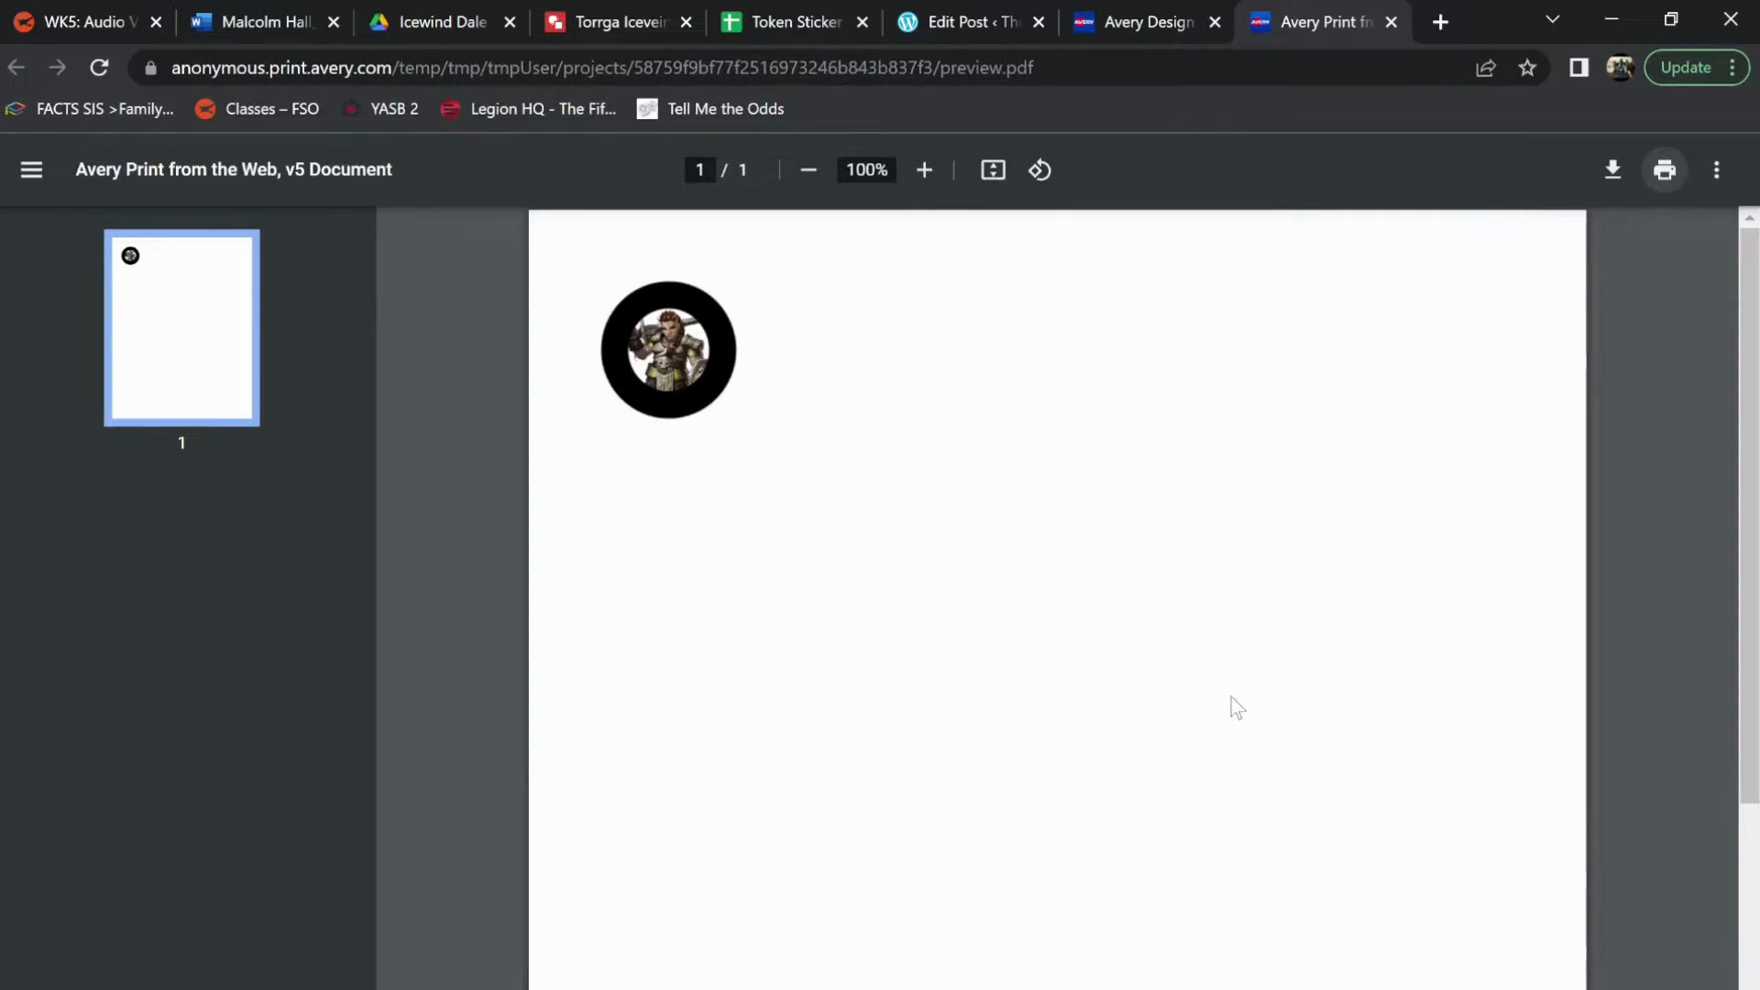